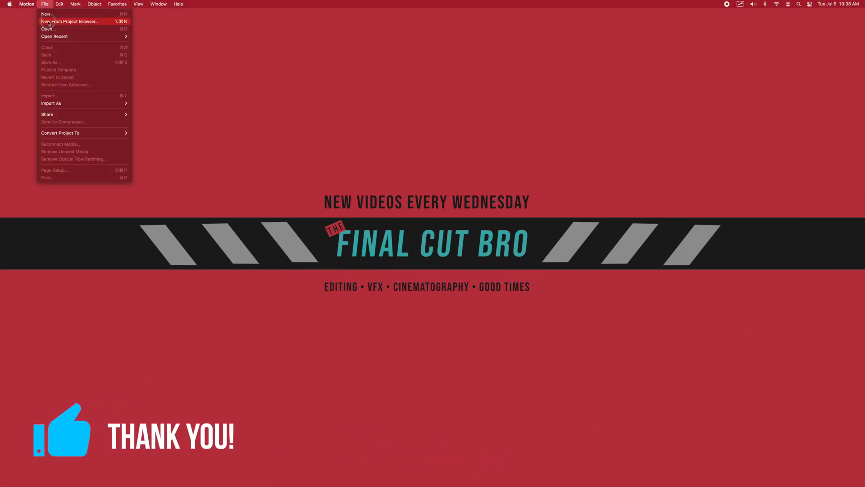
- Create a new blank Final Cut Title project with the 4K - Ultra HD preset at 59.94 fps - NTSC
click(49, 22)
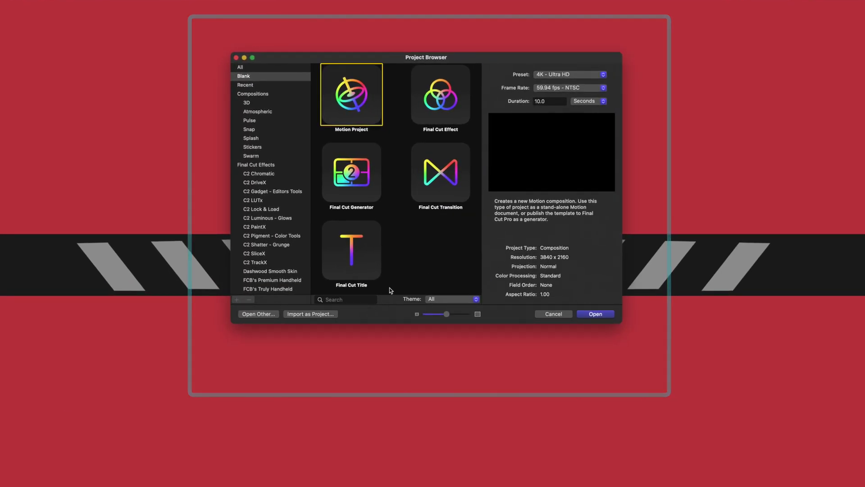
click(373, 266)
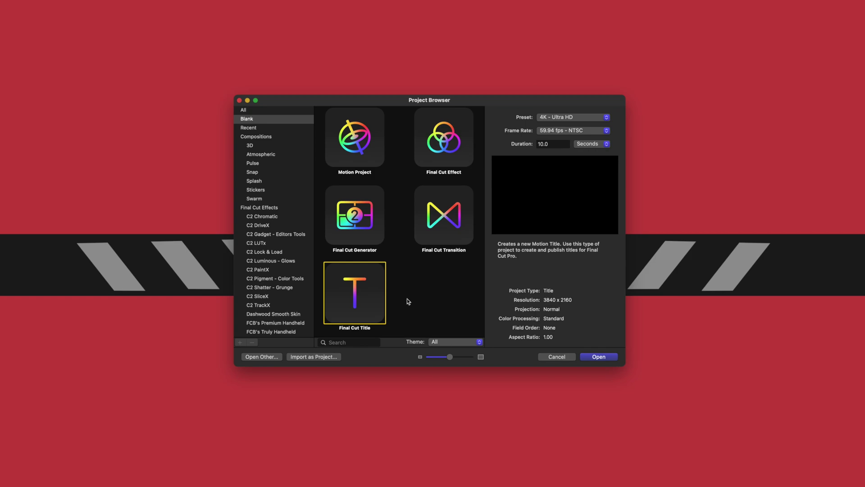
click(551, 118)
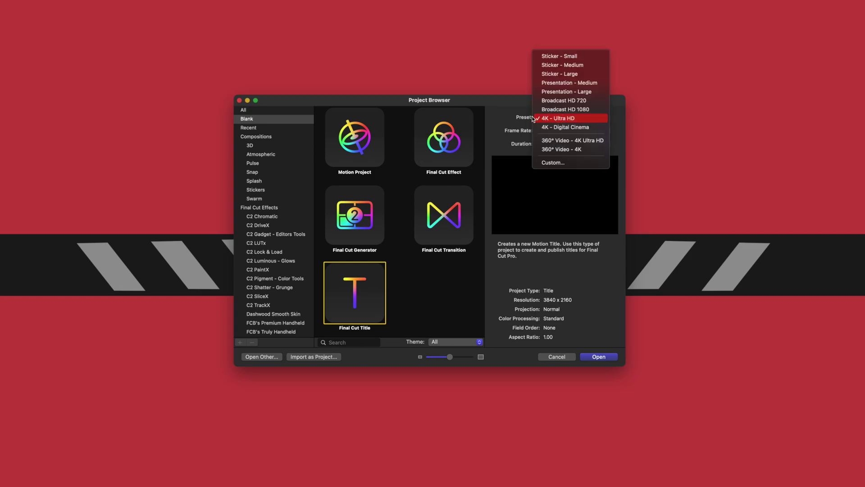
click(554, 117)
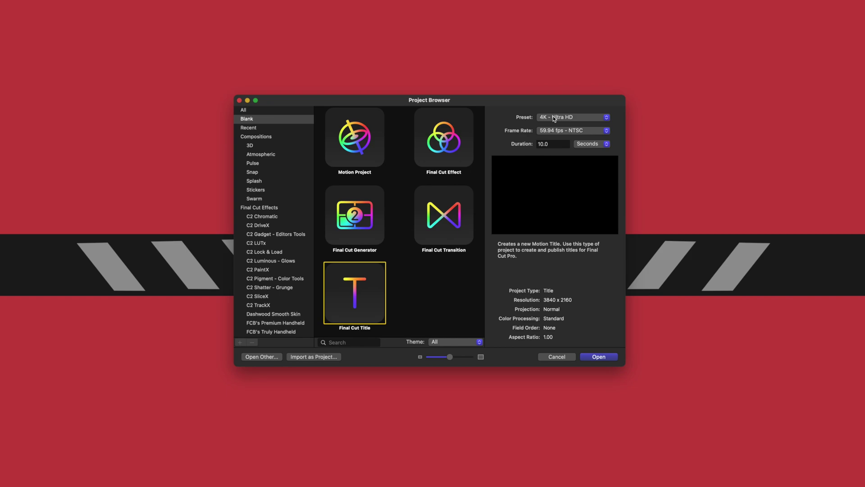
click(543, 131)
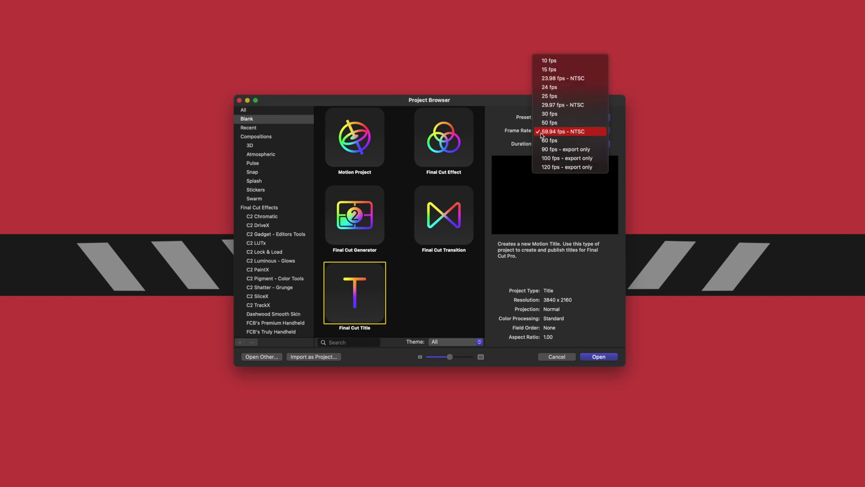
click(541, 133)
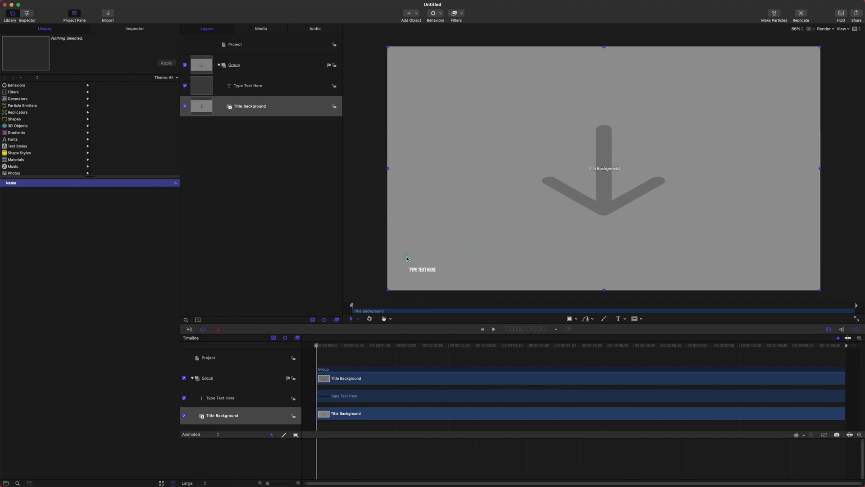
- Delete the Type Text Here layer and turn off the visibility of the Title Background layer
drag(407, 258, 456, 285)
click(260, 89)
key(Delete)
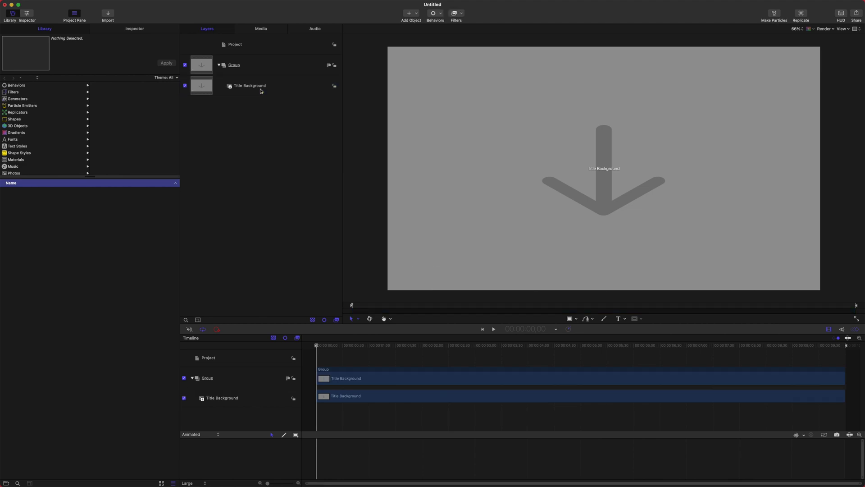
click(261, 90)
click(184, 85)
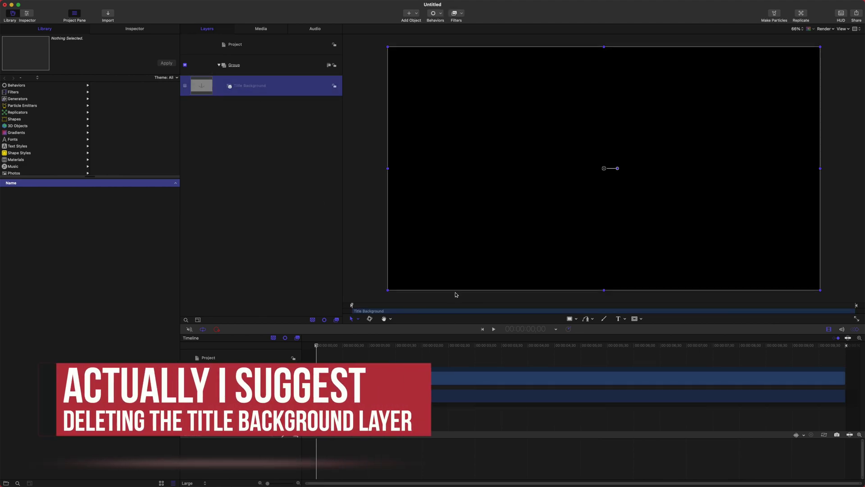
click(355, 351)
drag(379, 347, 316, 344)
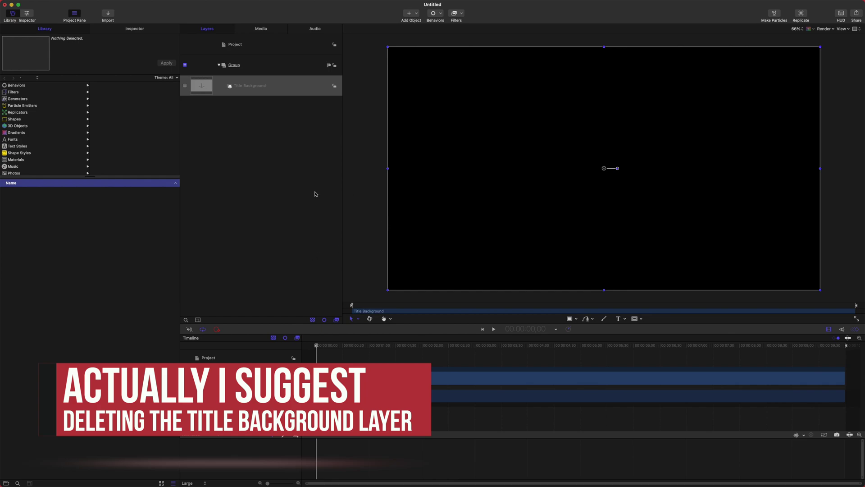
- Import Like Button.png from the Icons folder into the project
click(258, 223)
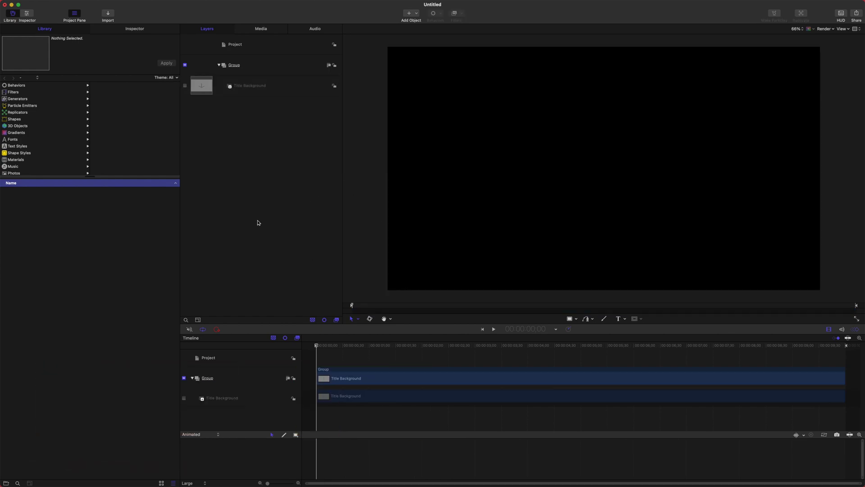
key(super+i)
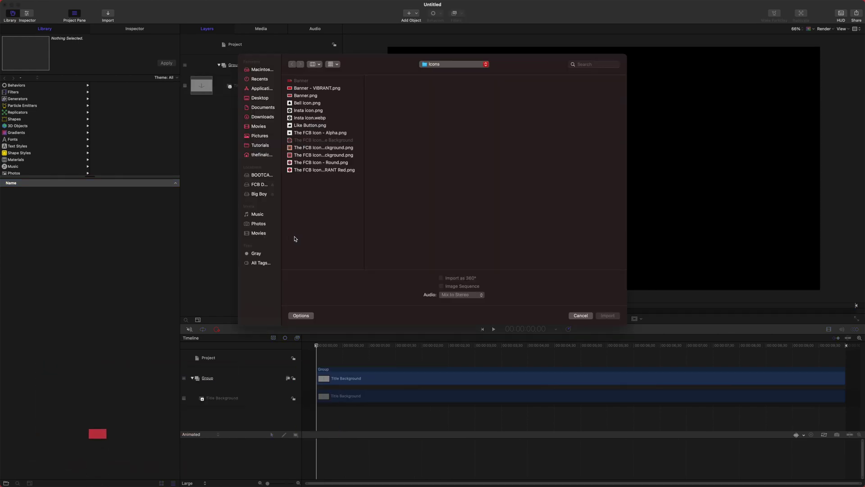
click(311, 124)
click(605, 315)
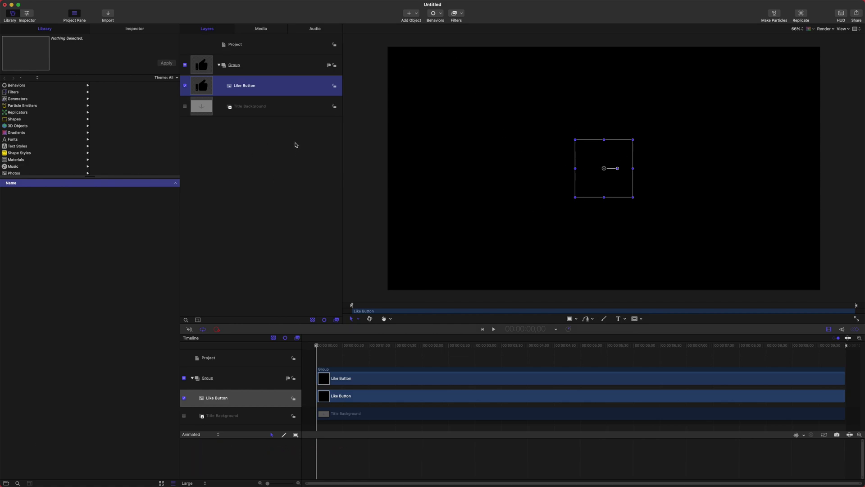
- Add a Colorize filter to the Like Button layer and remap black to a bright sky blue
click(456, 14)
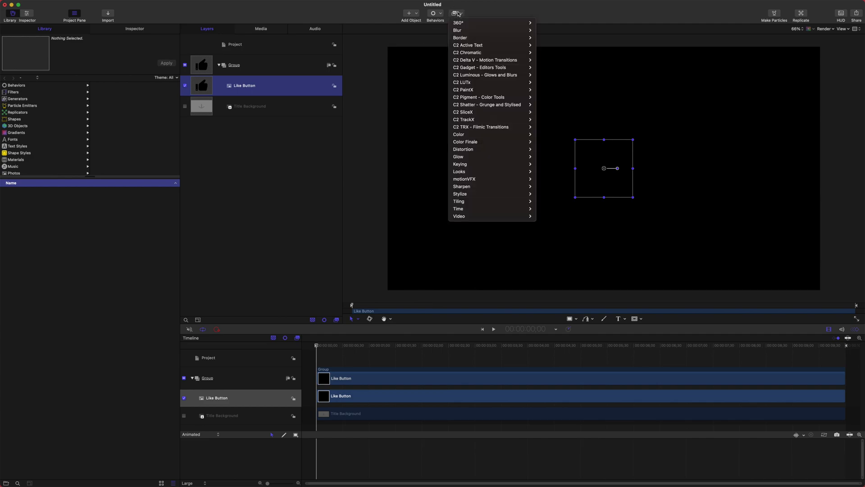
mouse_move(496, 134)
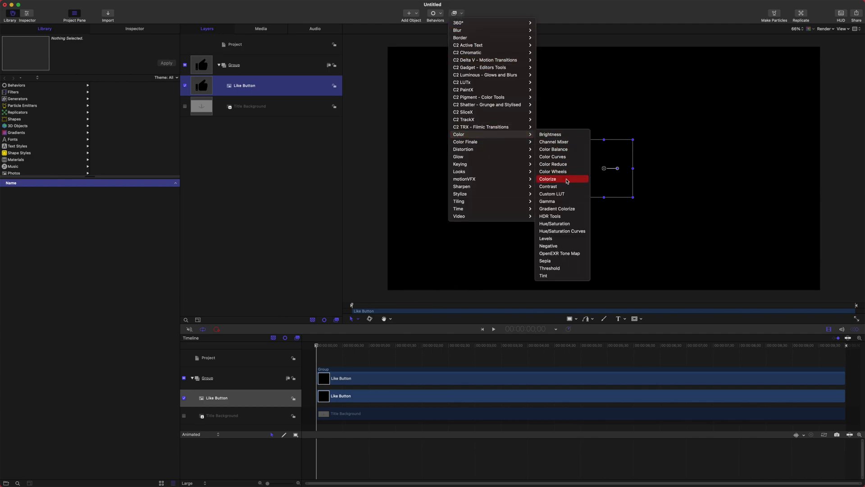
click(563, 180)
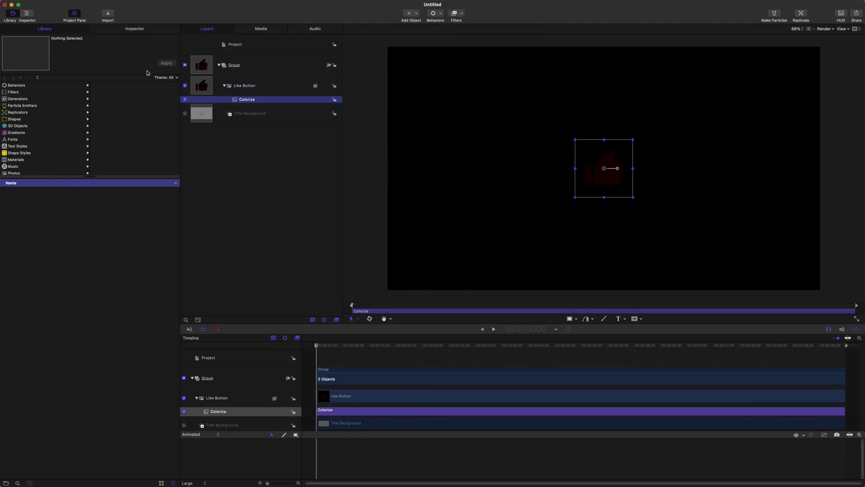
click(151, 32)
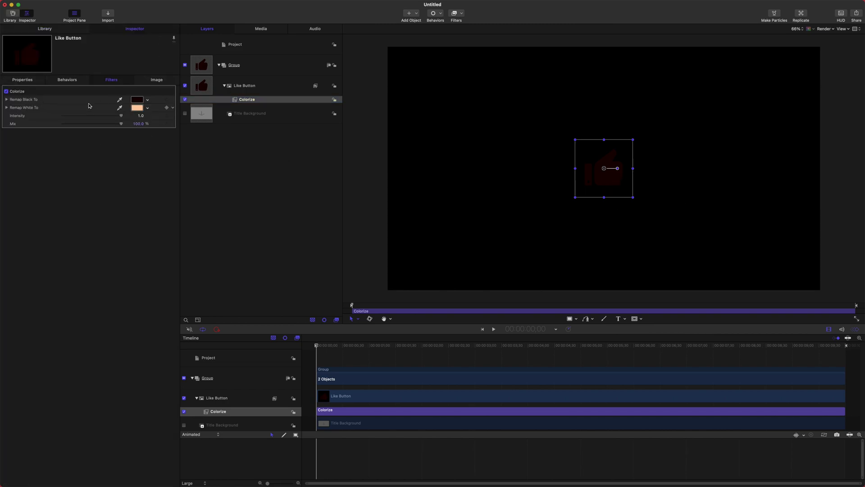
click(137, 99)
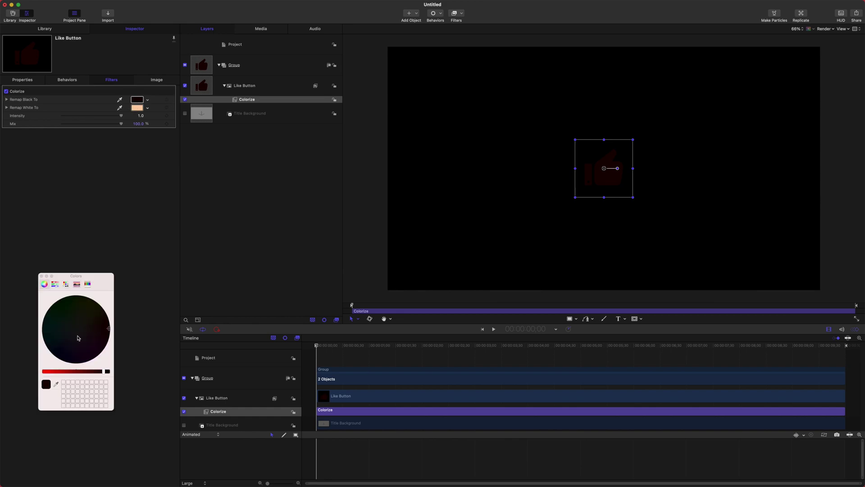
drag(77, 371, 13, 367)
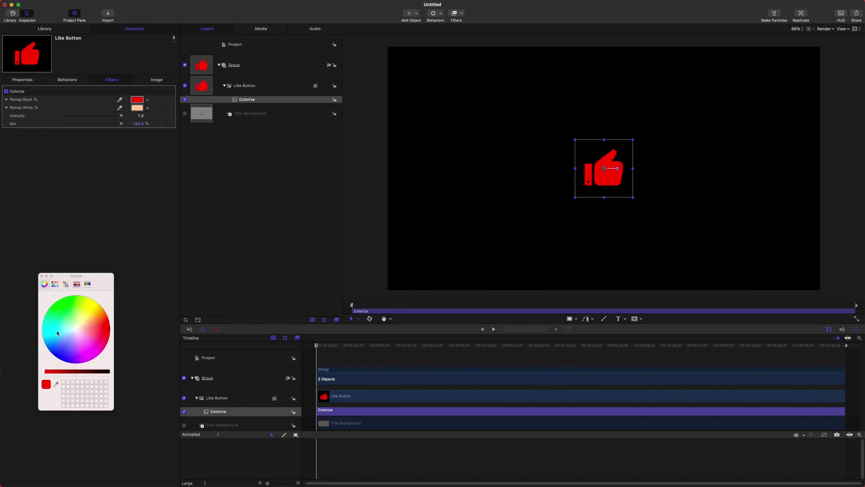
drag(57, 334, 42, 340)
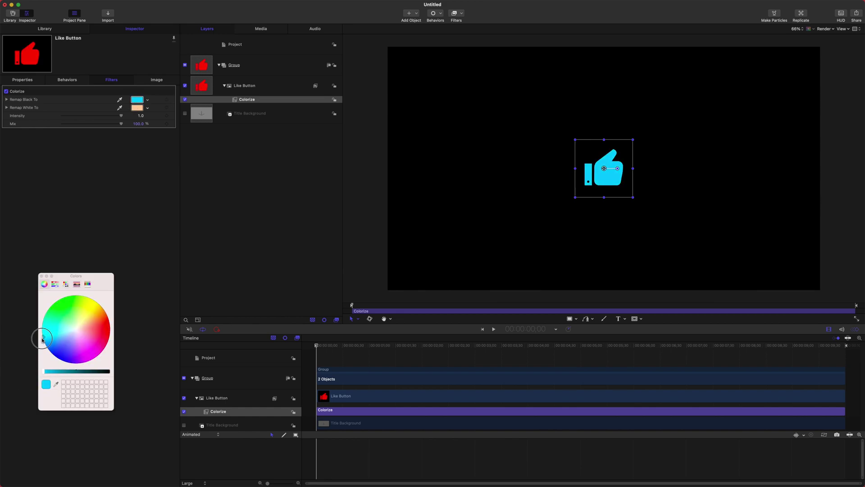
click(41, 276)
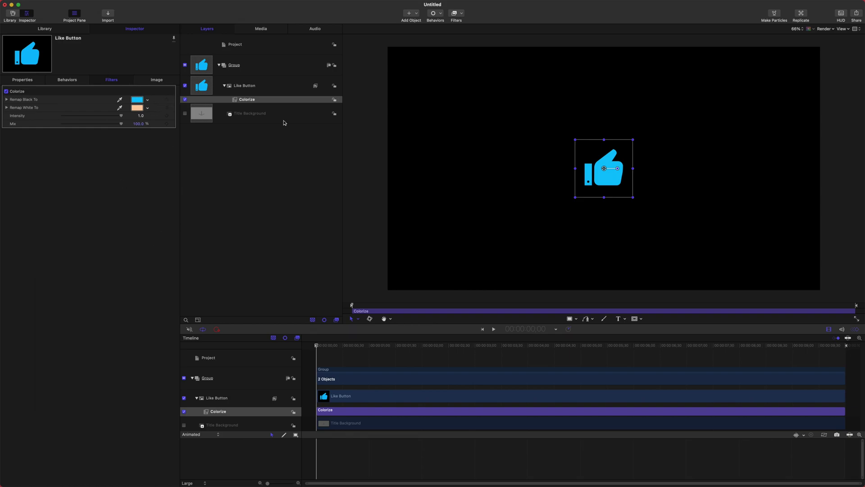
- Add an Overshoot parameter behavior to the Like Button layer and rename it Scale Overshoot
click(264, 86)
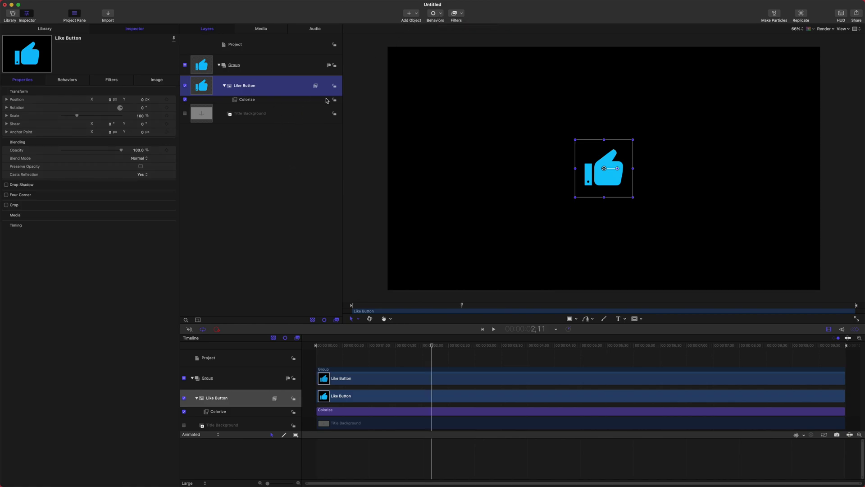
click(433, 14)
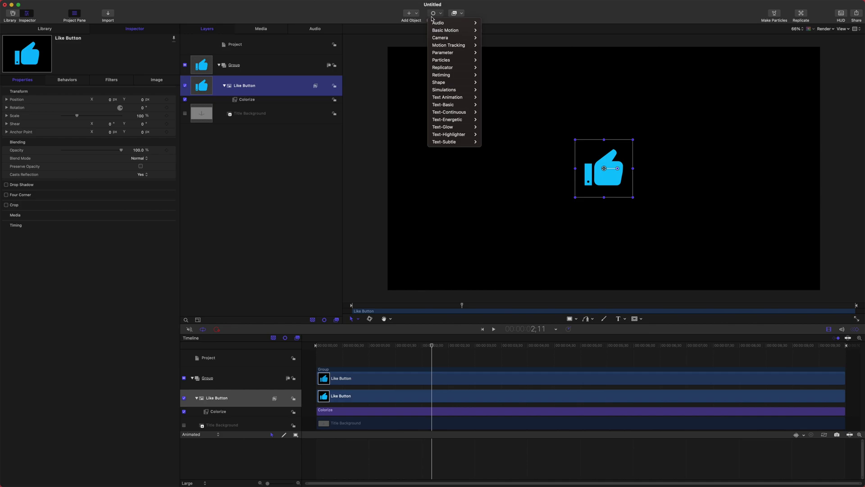
mouse_move(458, 54)
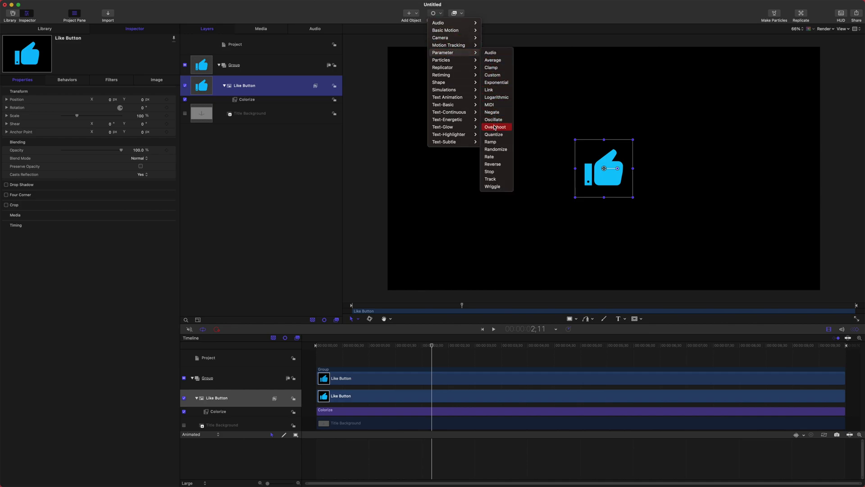
click(495, 127)
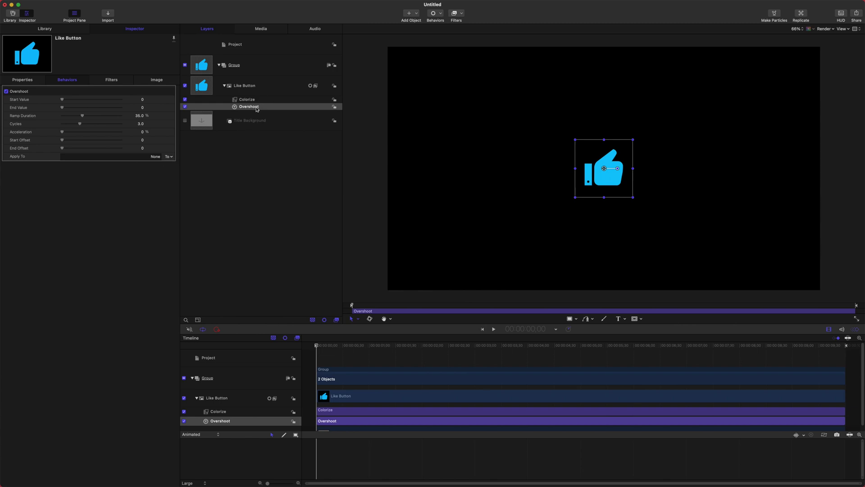
double_click(256, 108)
text(Scale)
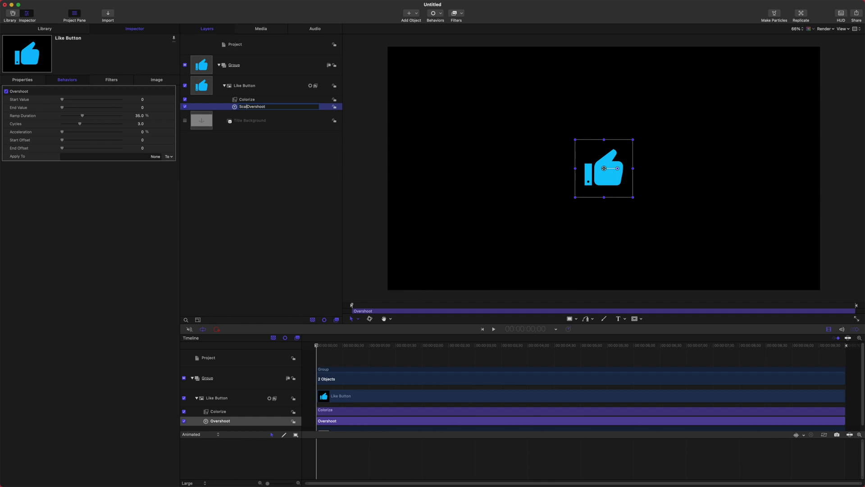
key(Return)
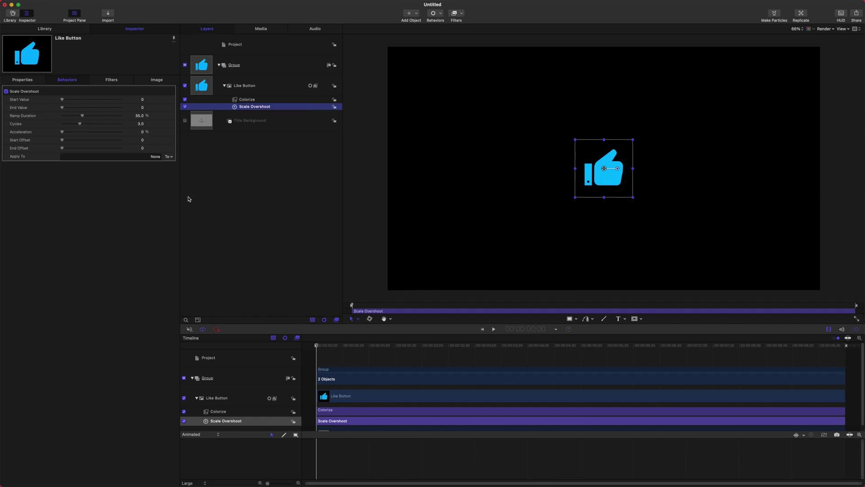
click(89, 99)
click(109, 107)
drag(340, 347, 482, 346)
key(super+z)
key(super+z)
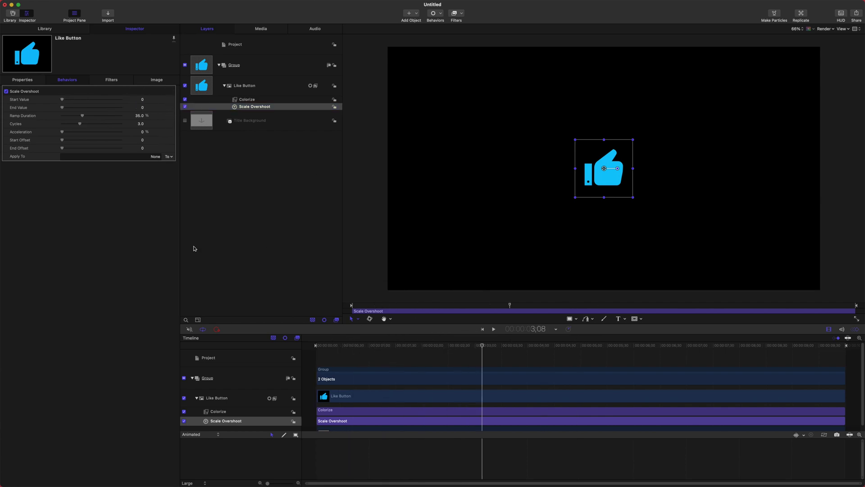
drag(426, 345, 329, 345)
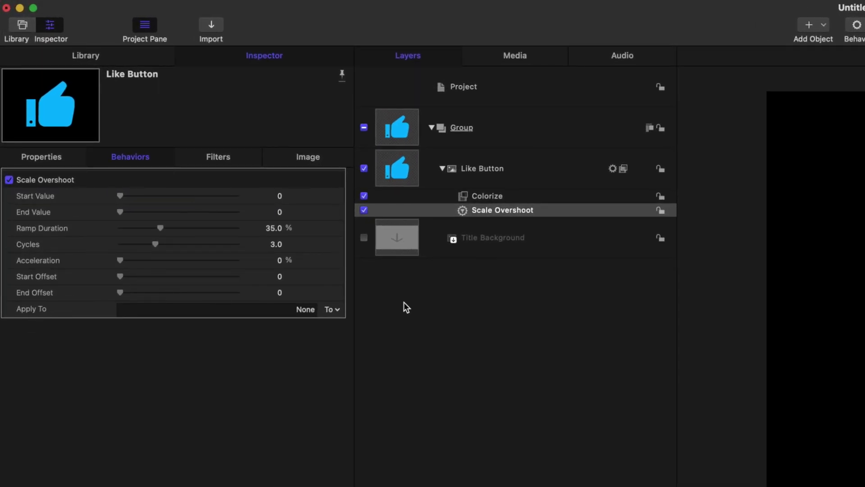
- Apply the Scale Overshoot behavior to the Like Button's Transform Scale property
click(332, 309)
mouse_move(344, 324)
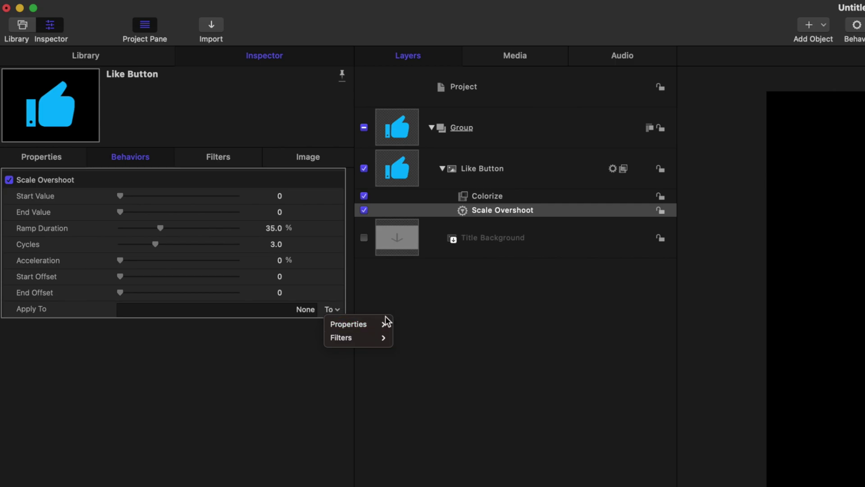
mouse_move(439, 324)
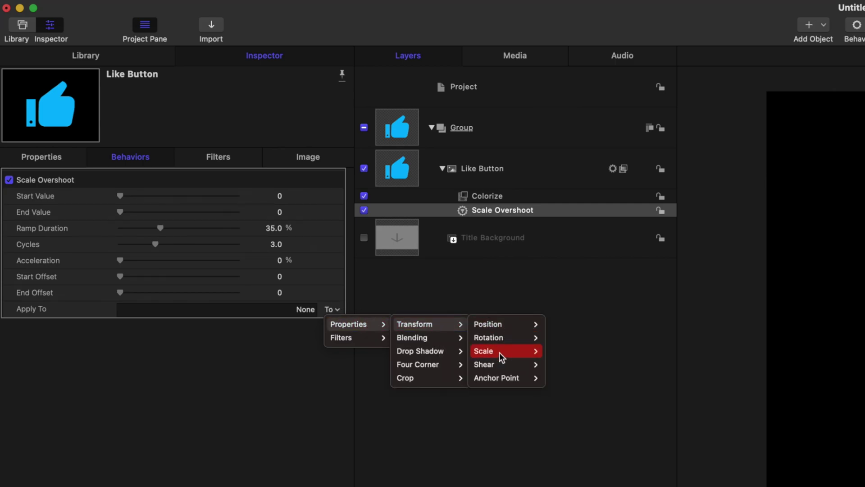
mouse_move(502, 353)
click(555, 350)
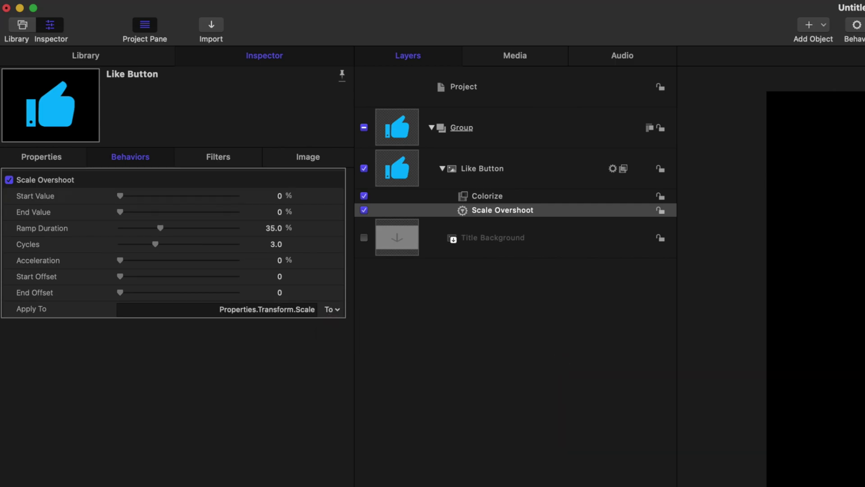
- Set the Scale Overshoot start value to -100% and enlarge the Keyframe Editor to show its curve
click(482, 170)
click(284, 106)
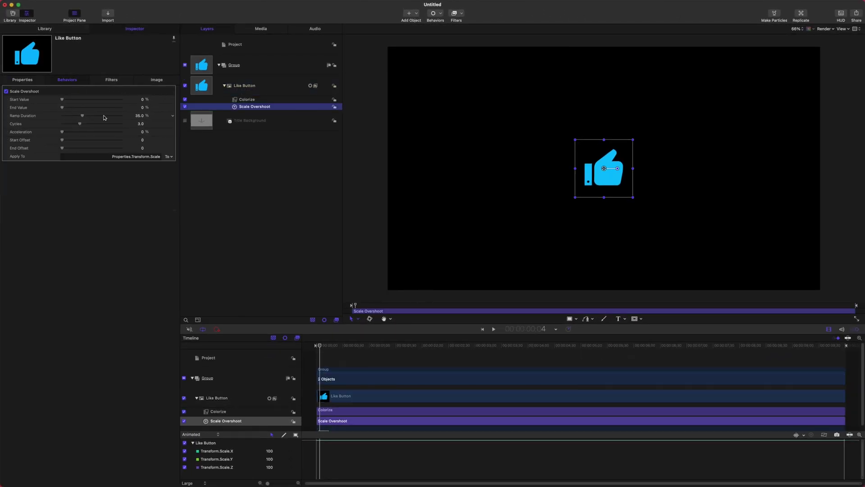
click(143, 99)
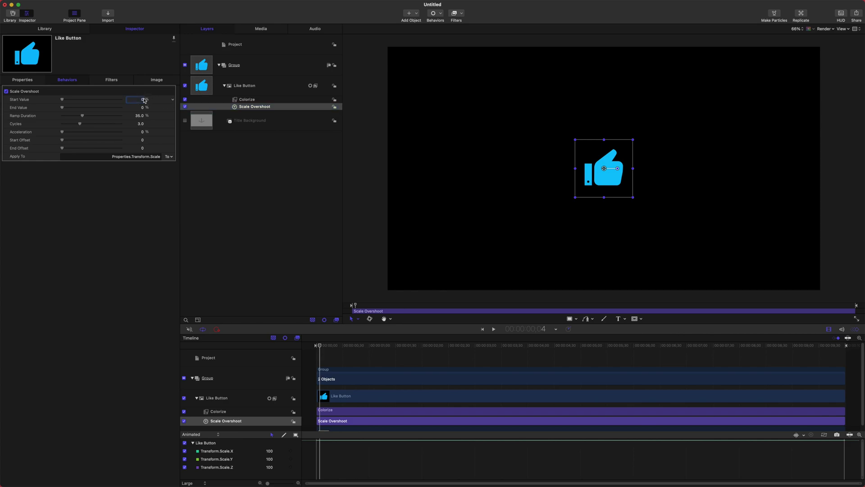
key(Return)
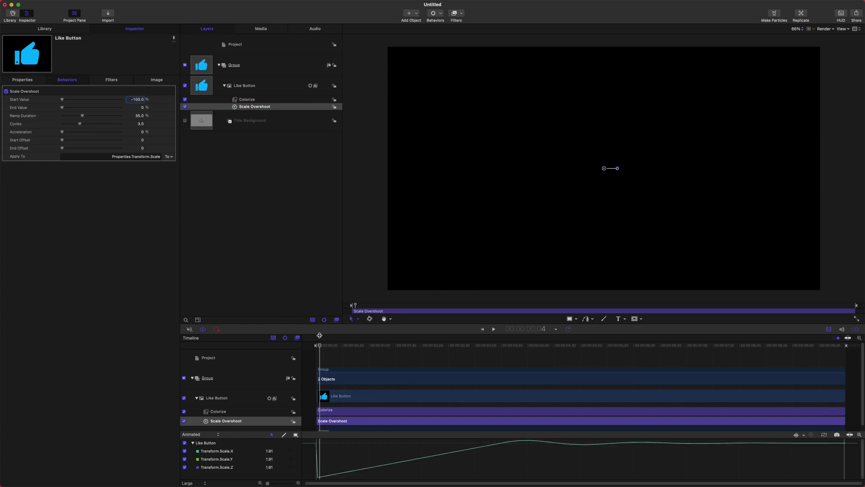
drag(513, 432, 512, 353)
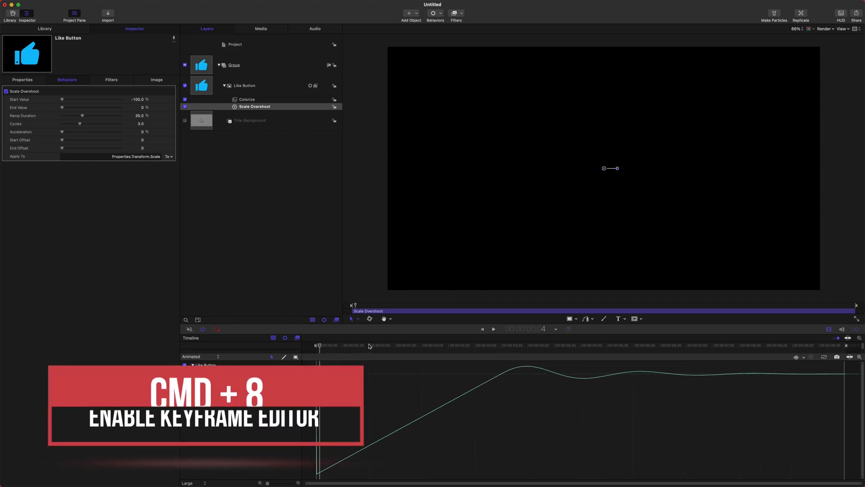
- Scrub and play the Like Button's scale animation against its curve, and return the playhead to the first frame
key(super+8)
key(super+8)
drag(370, 346, 501, 334)
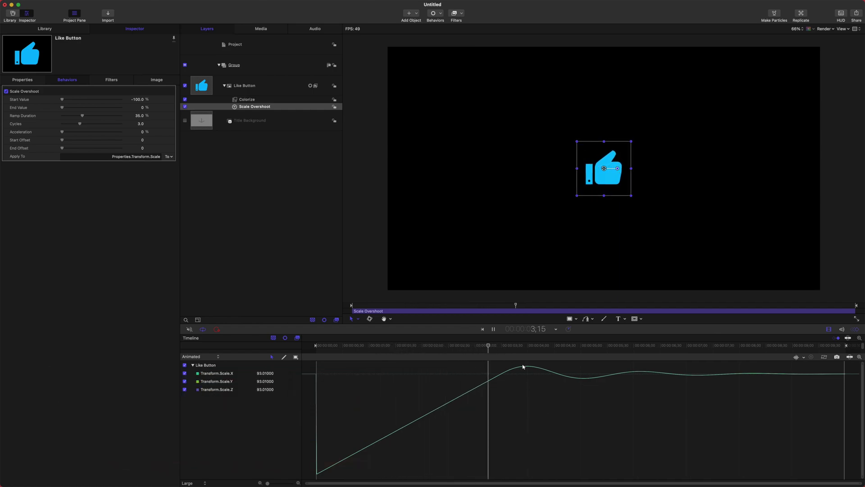
drag(581, 345, 261, 348)
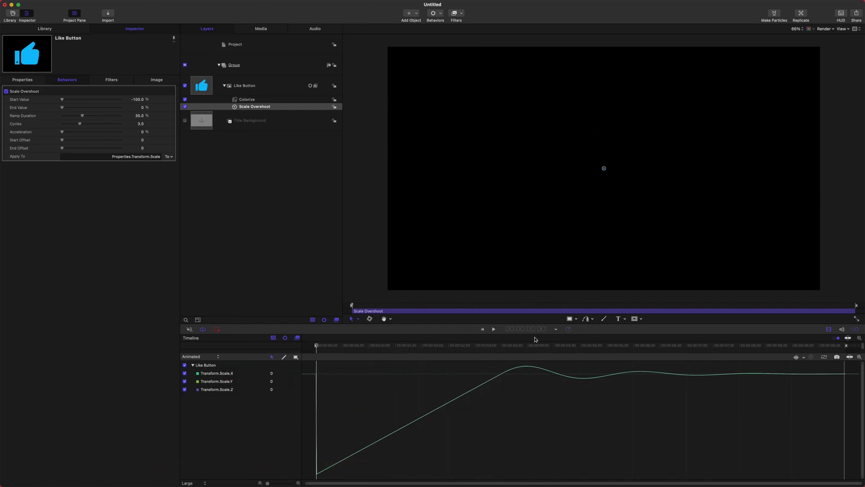
- Trim the end of the Scale Overshoot behavior in the Timeline to about 40 frames and play the faster pop-in
drag(536, 353, 541, 450)
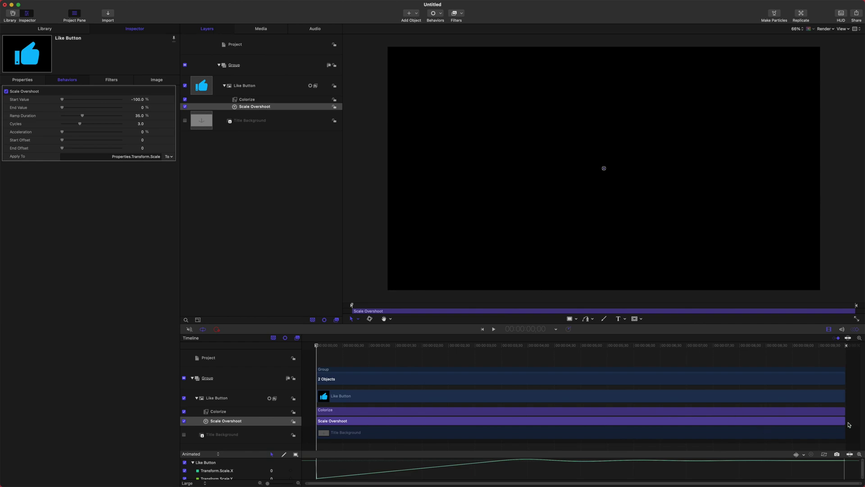
drag(847, 422, 352, 420)
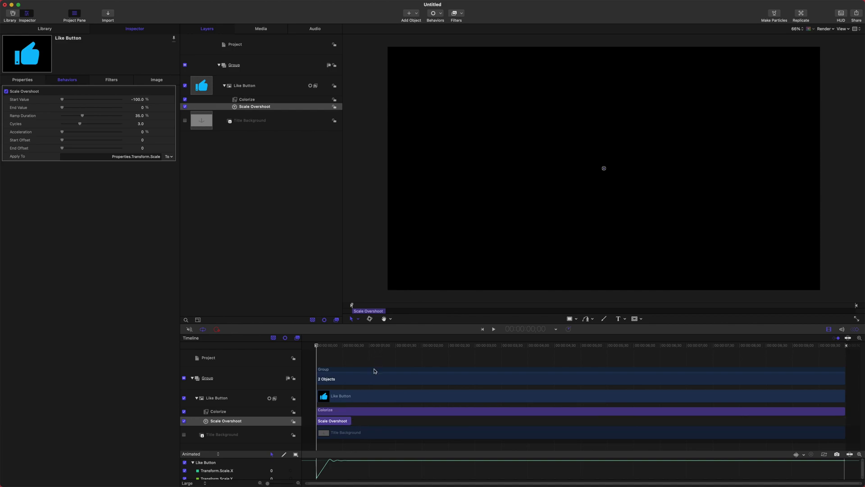
drag(382, 450, 376, 425)
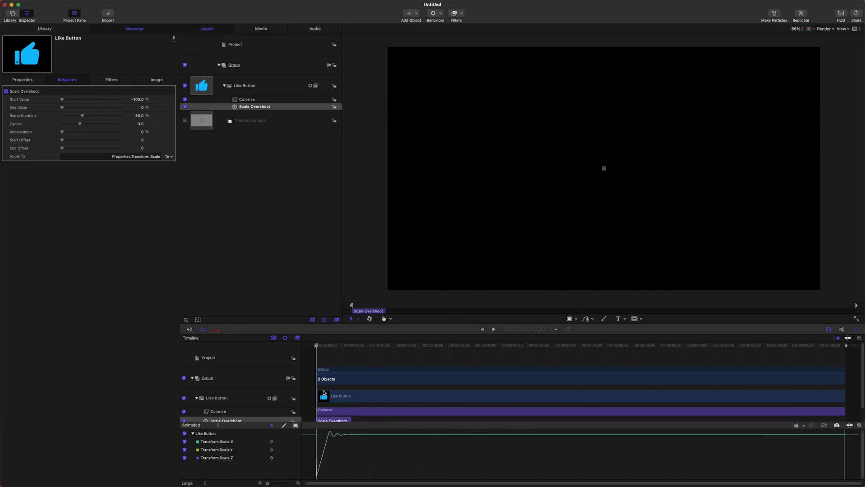
key(space)
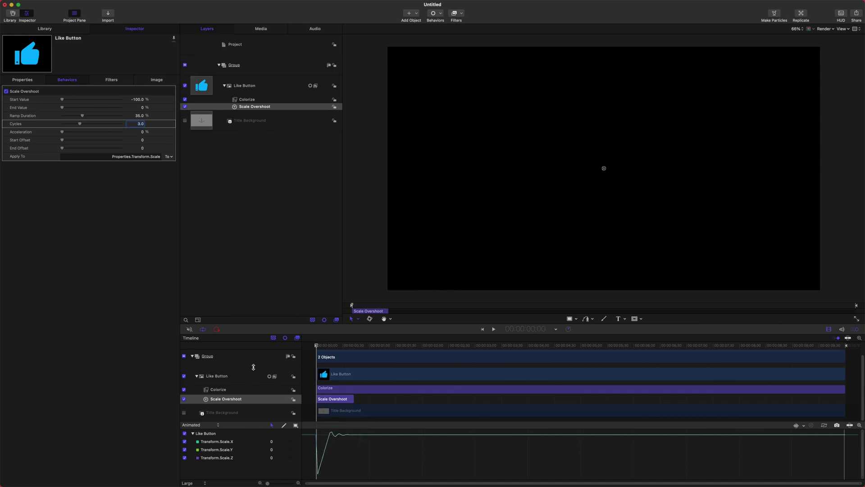
- Set the Scale Overshoot's Cycles to 1 and play the animation from the start to check the bounce
click(265, 196)
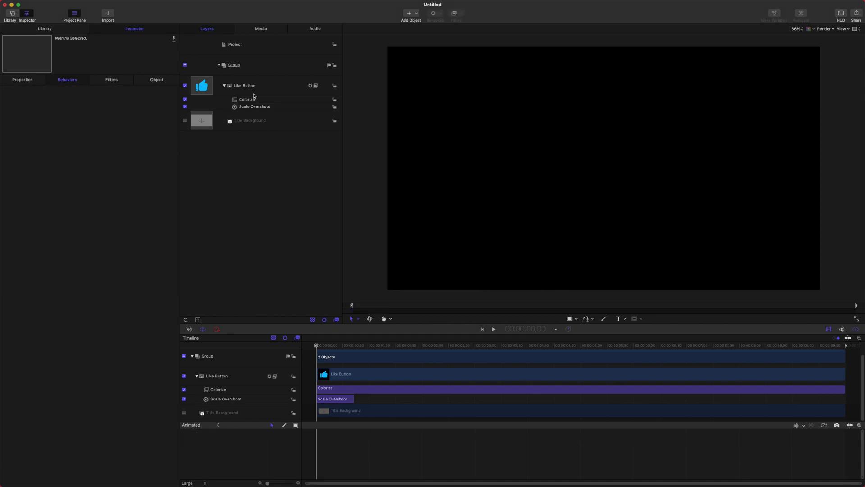
click(258, 106)
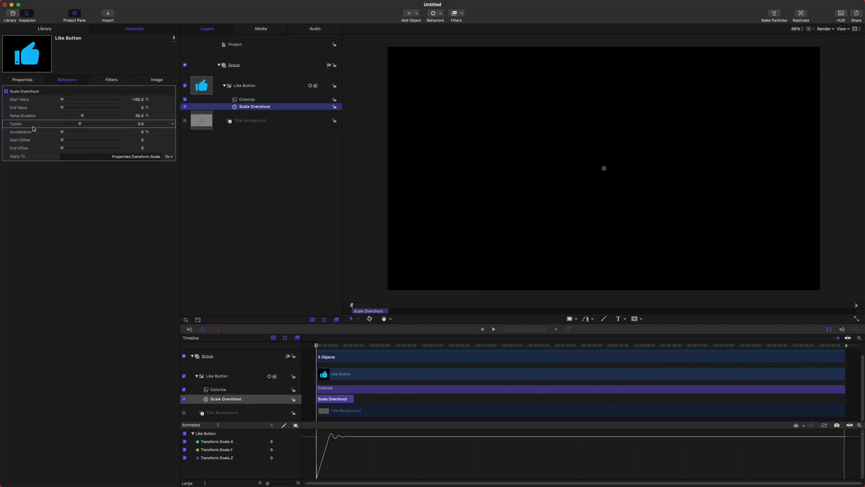
click(35, 128)
click(141, 124)
text(1)
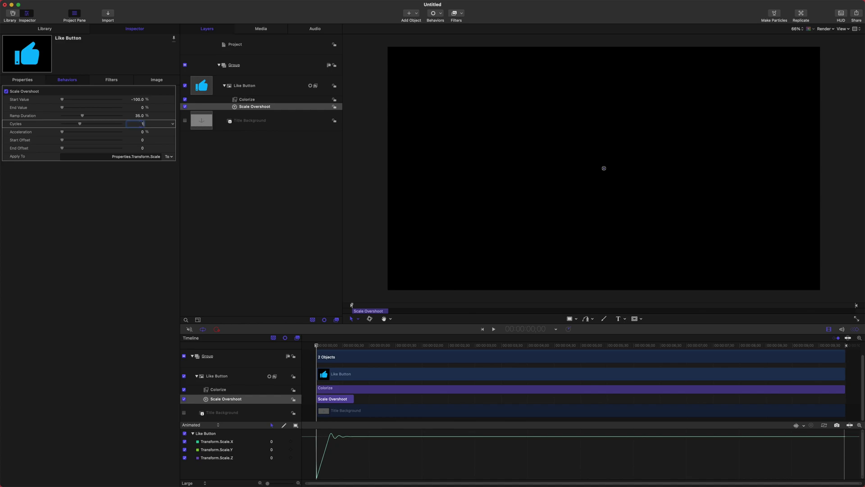
key(Return)
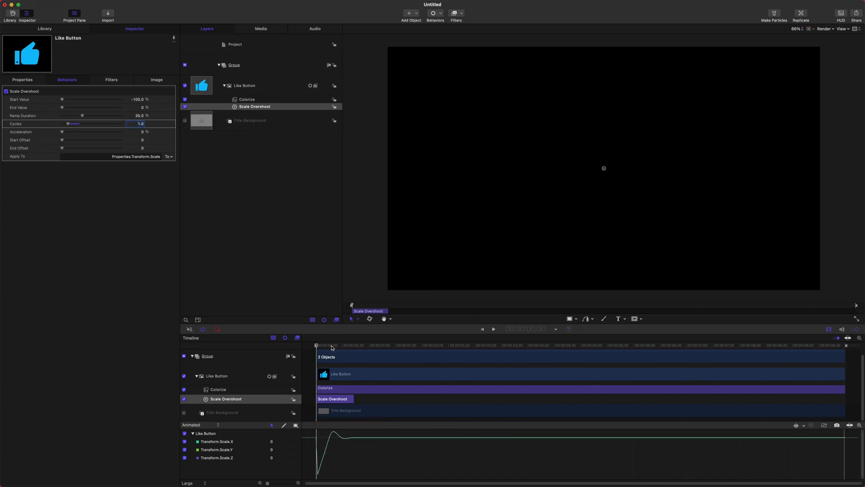
key(space)
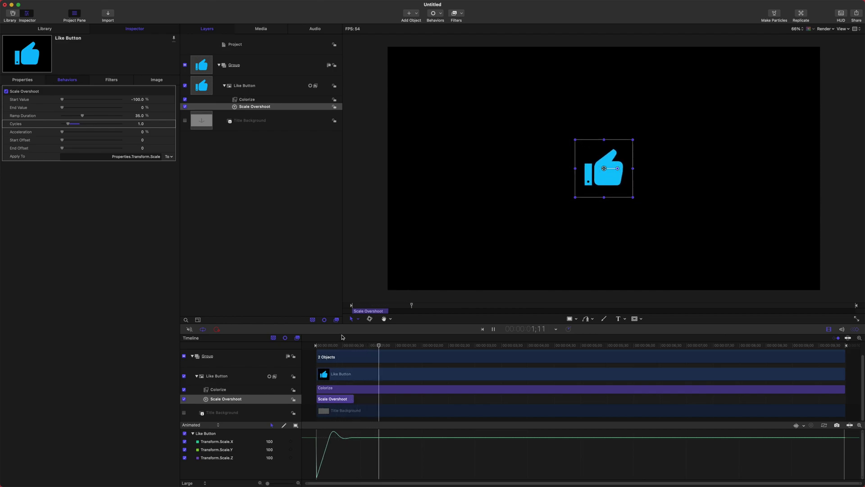
key(space)
drag(336, 346, 283, 347)
key(space)
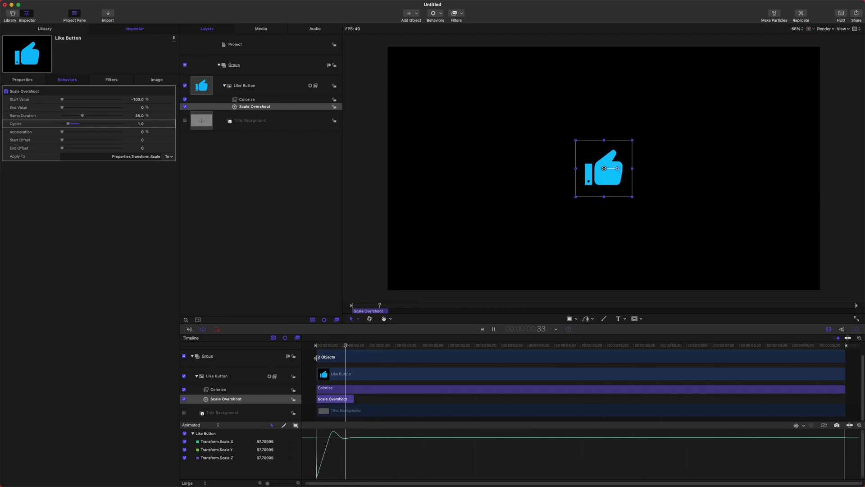
key(space)
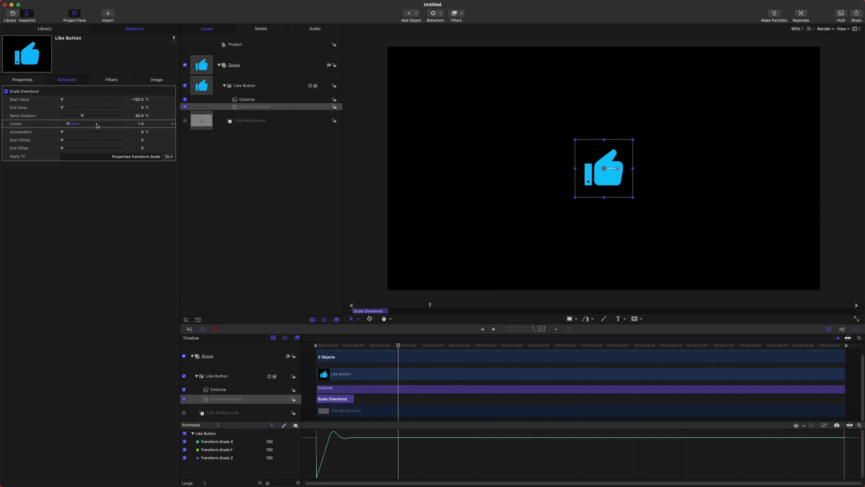
- Try the Scale Overshoot with 10 cycles and preview the animation from the start
drag(97, 125, 121, 124)
click(326, 347)
key(space)
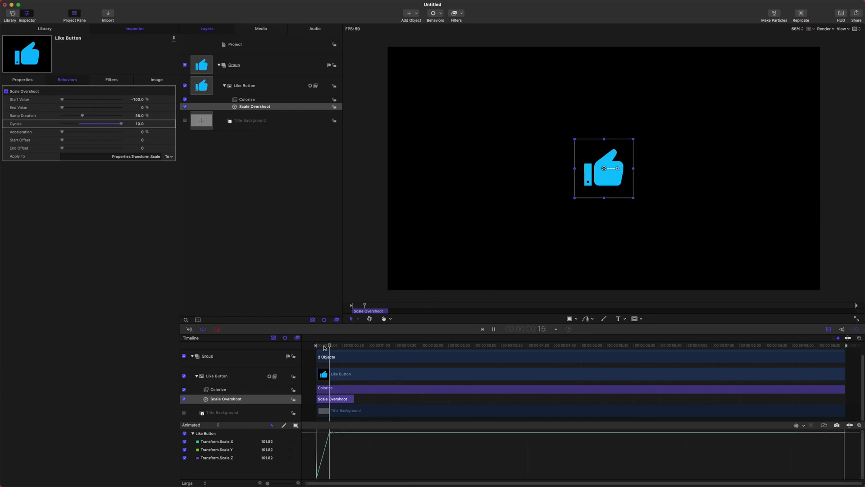
drag(326, 346, 320, 372)
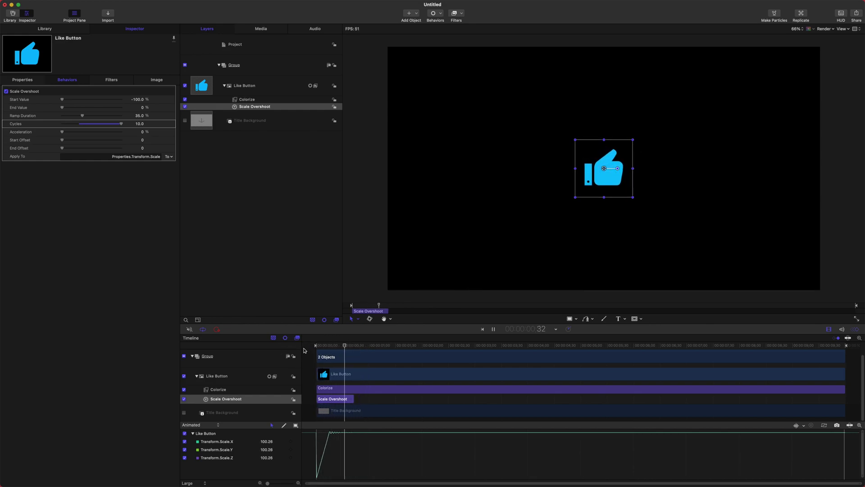
key(space)
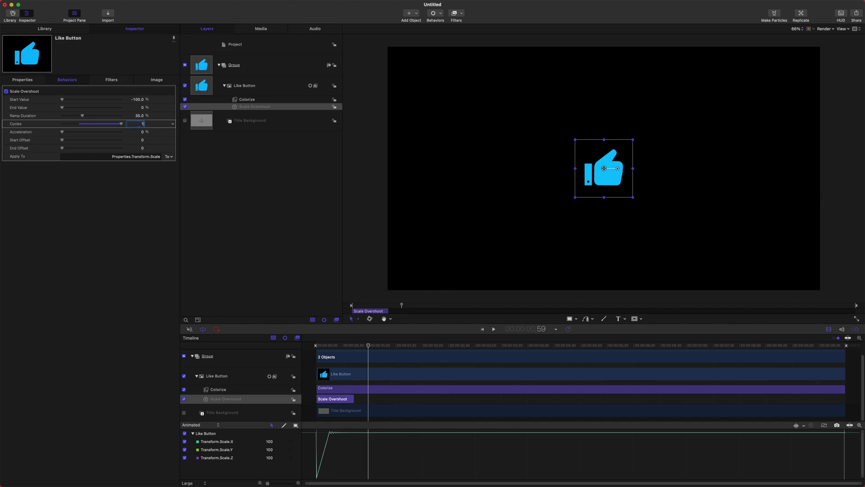
- Set the Scale Overshoot's Cycles to 1 and its Acceleration to 100%
click(143, 124)
text(1)
key(Return)
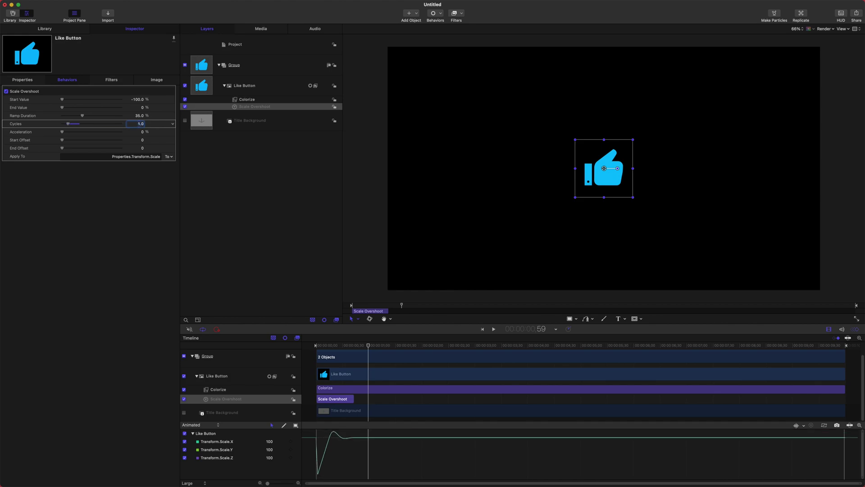
click(324, 348)
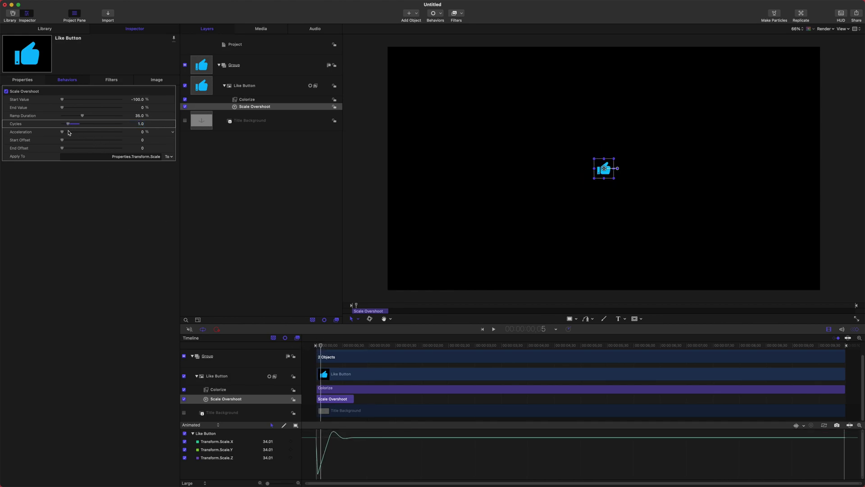
drag(69, 133, 121, 132)
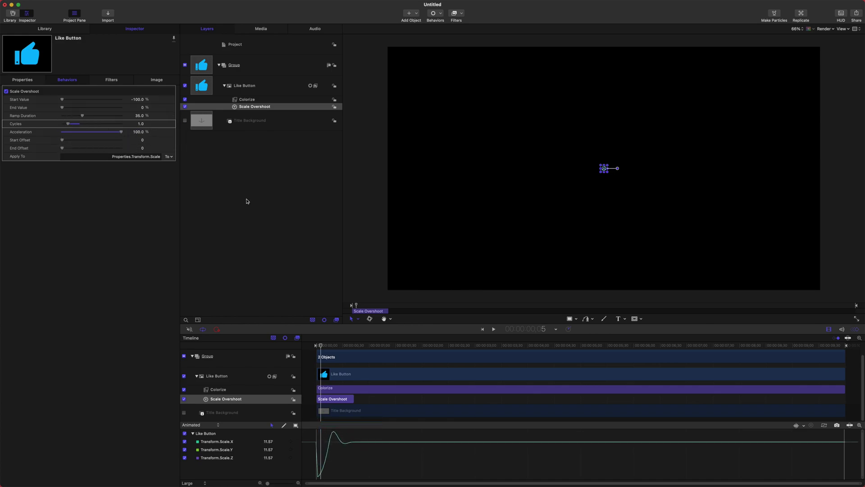
- Play the accelerated pop-in from the start several times and park the playhead at frame 11
drag(324, 345, 262, 349)
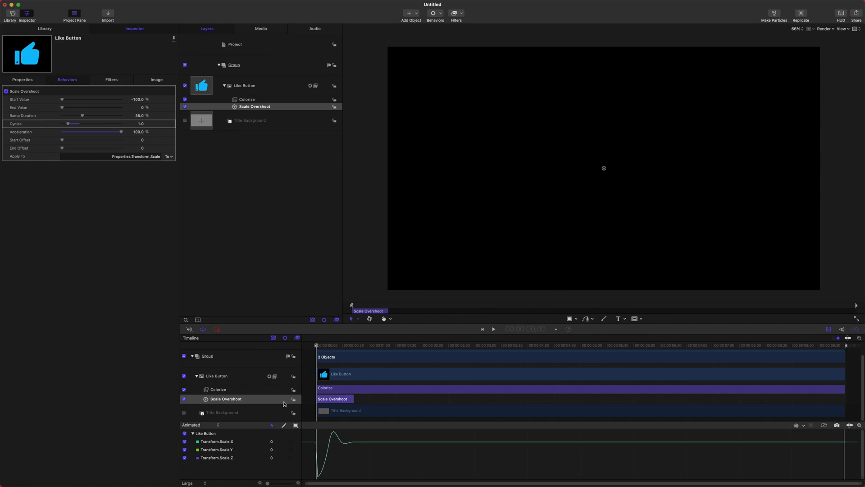
key(space)
key(space)
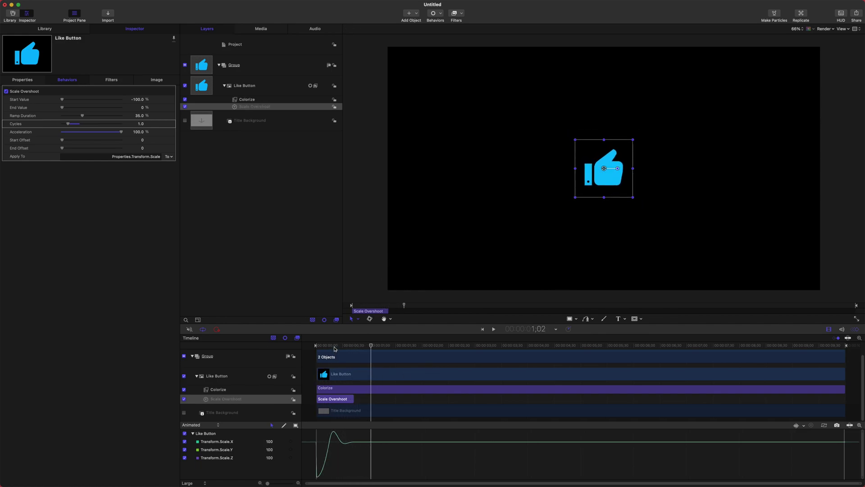
drag(334, 346, 306, 353)
key(space)
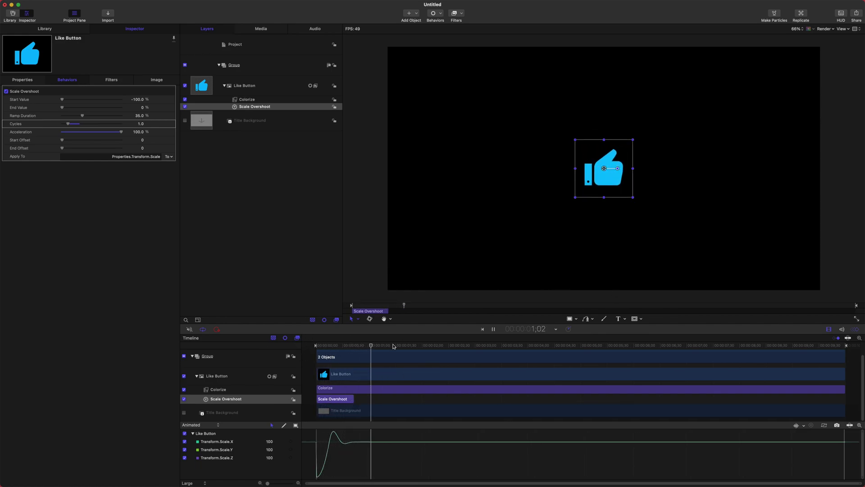
key(Home)
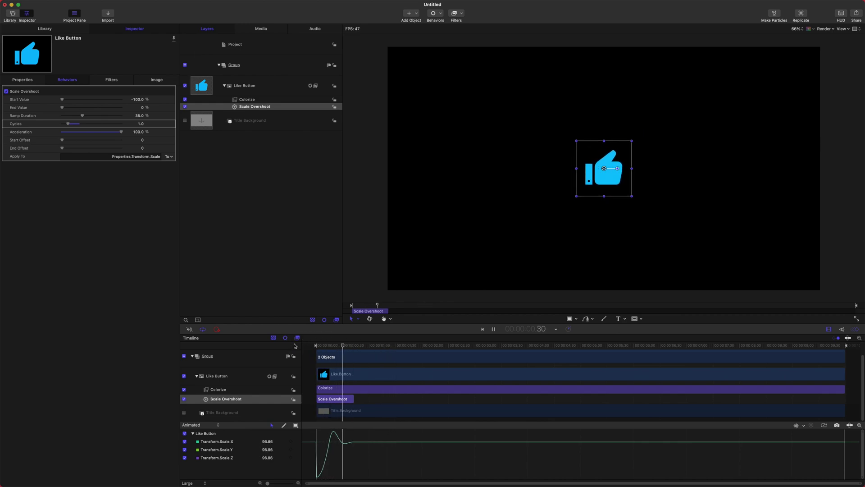
key(space)
key(Home)
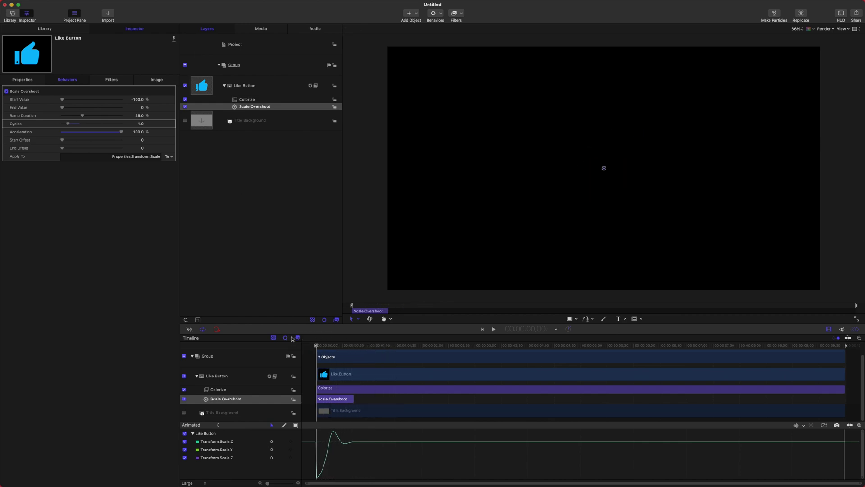
click(36, 146)
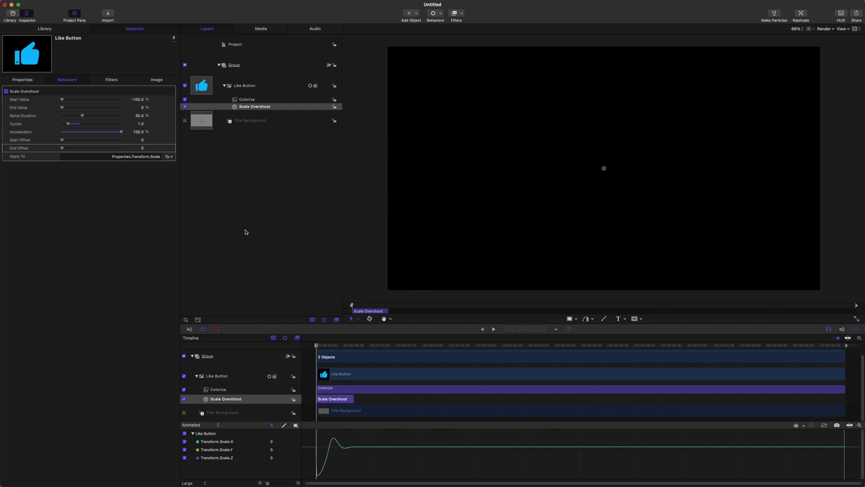
drag(329, 345, 325, 345)
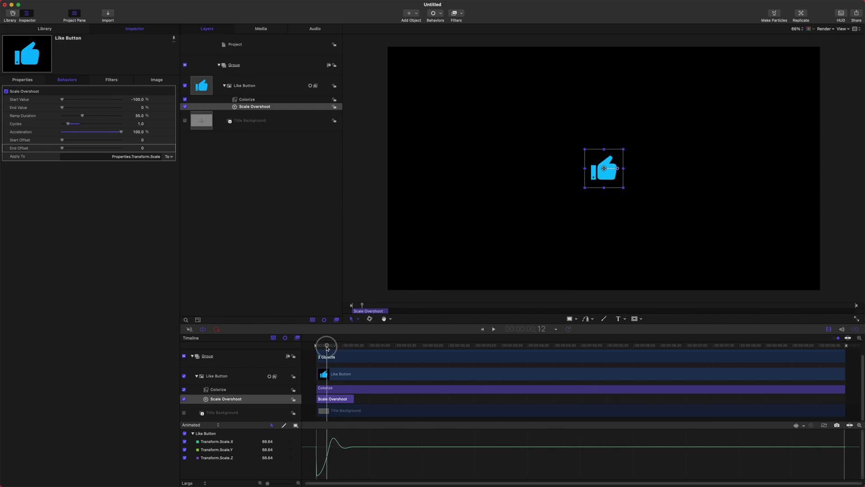
- Duplicate the Scale Overshoot behavior on the Like Button layer and rename the copy Rotation Overshoot
click(304, 212)
click(285, 115)
click(285, 108)
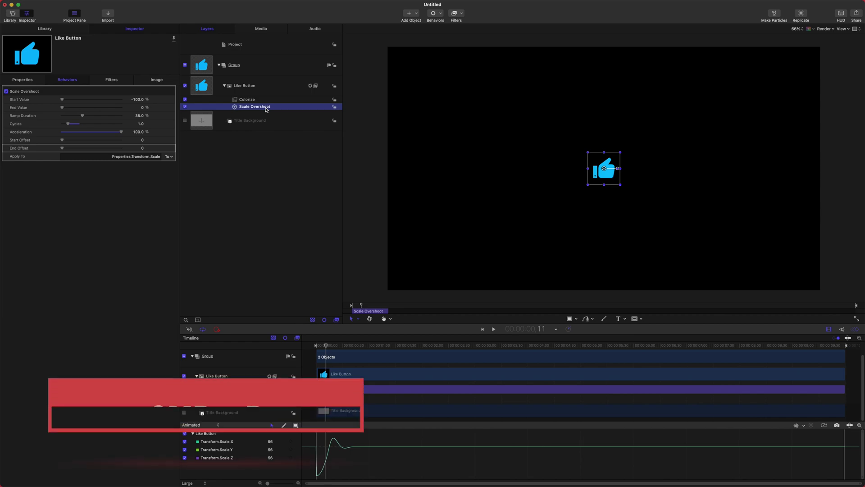
key(super+d)
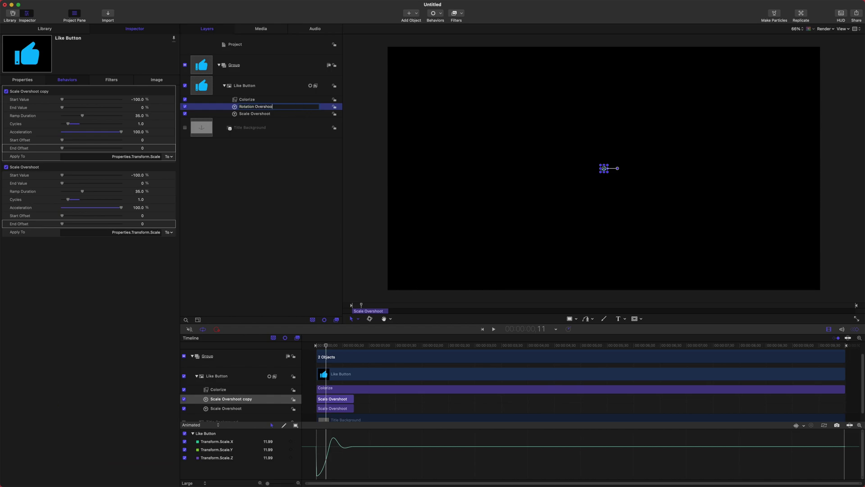
text(t)
key(Return)
- Apply the Rotation Overshoot behavior to the Like Button's Transform Rotation property and play the animation from the start
click(36, 158)
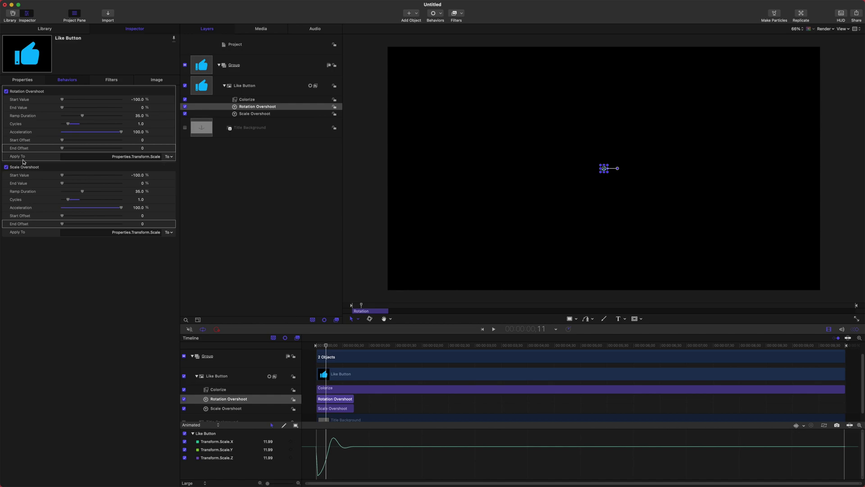
click(171, 156)
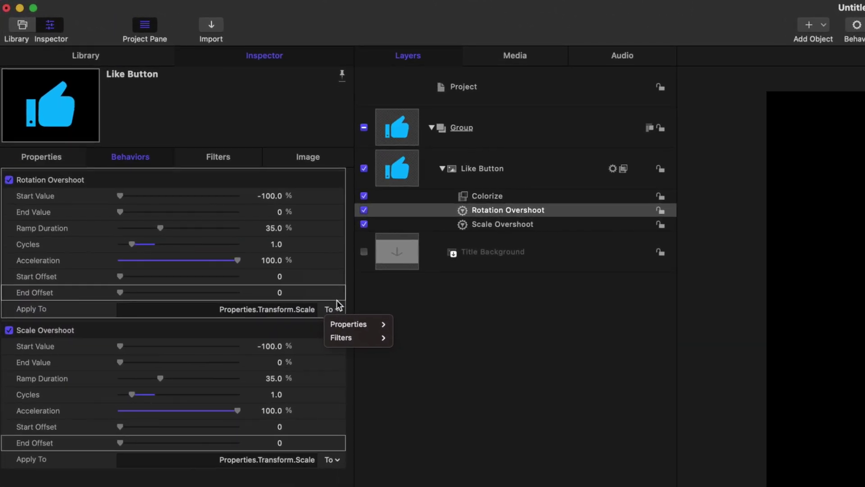
mouse_move(272, 252)
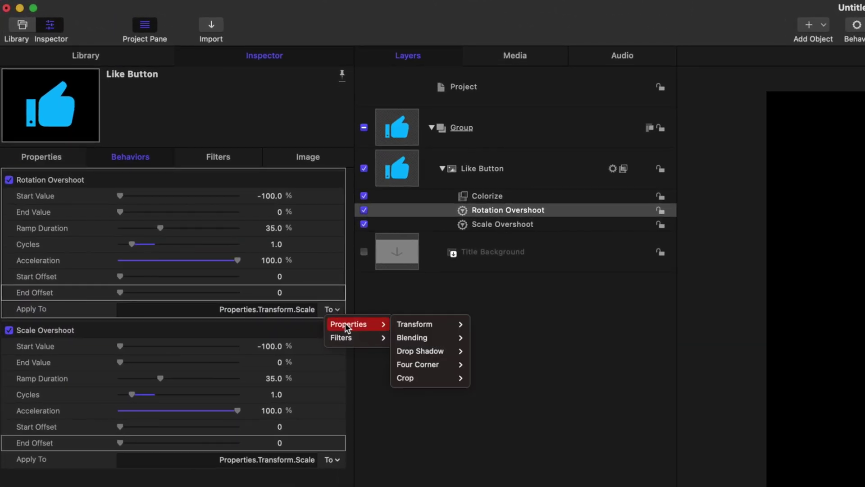
mouse_move(405, 325)
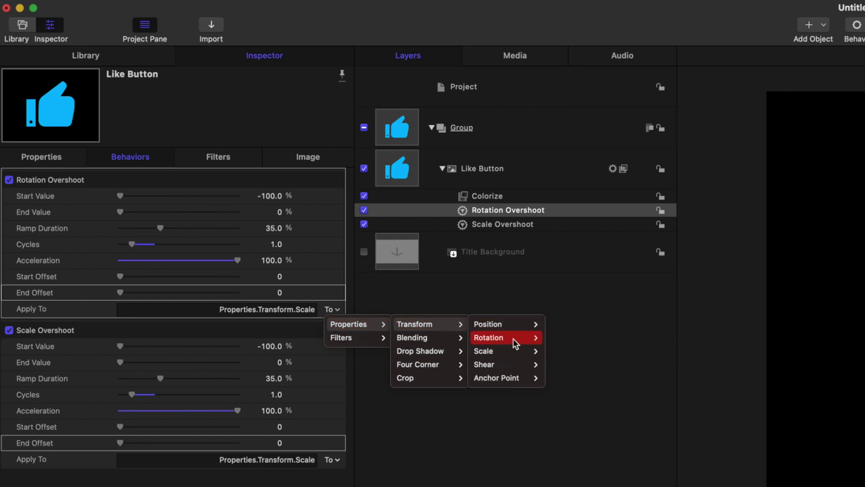
click(491, 338)
click(334, 309)
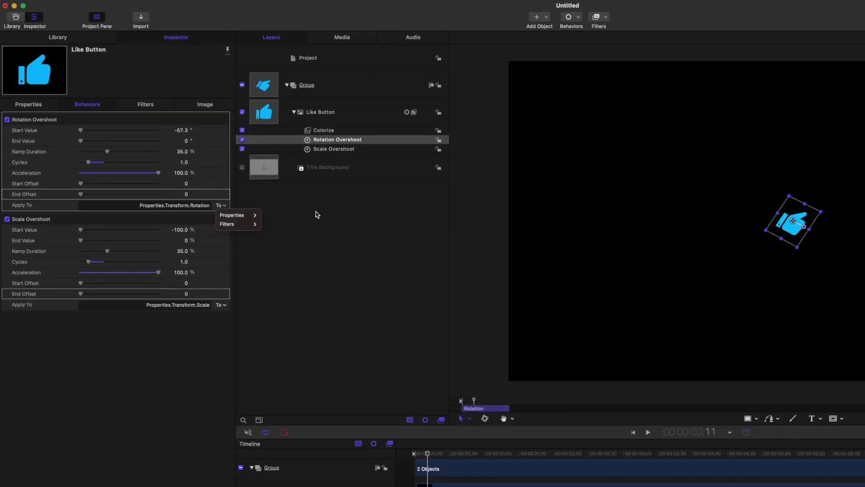
click(478, 323)
key(Home)
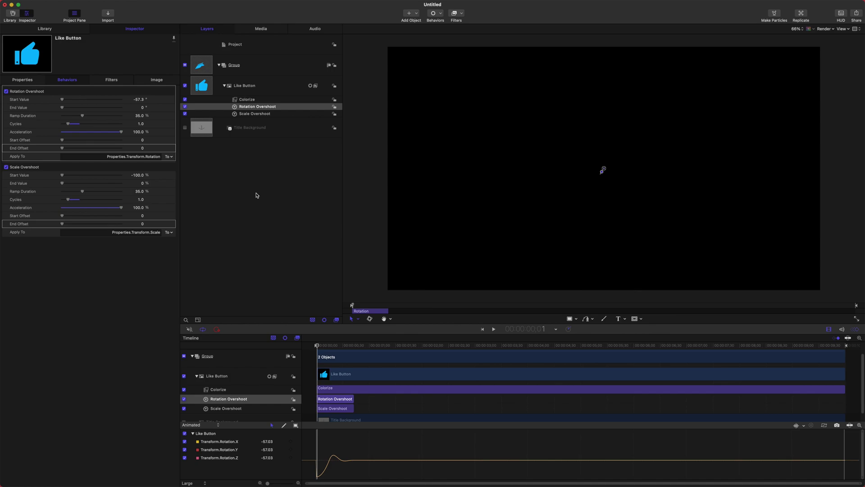
key(space)
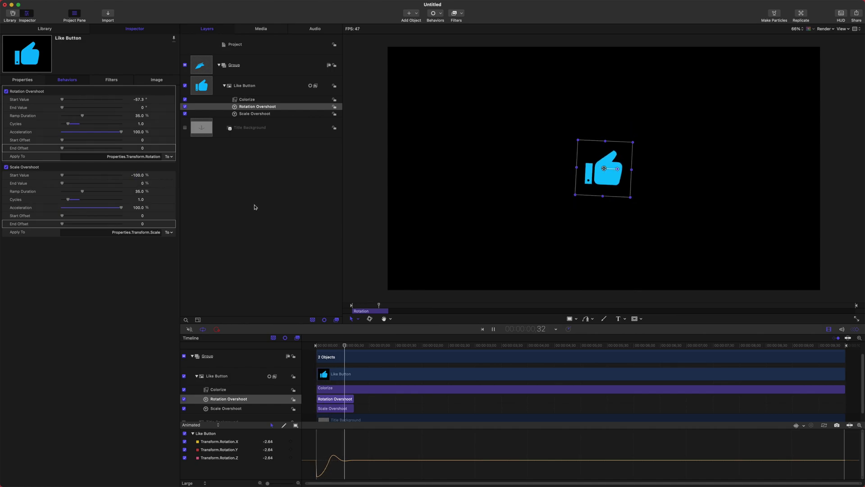
- Replay the icon's combined scale and rotation pop-in from the start several times
drag(339, 346, 291, 354)
key(space)
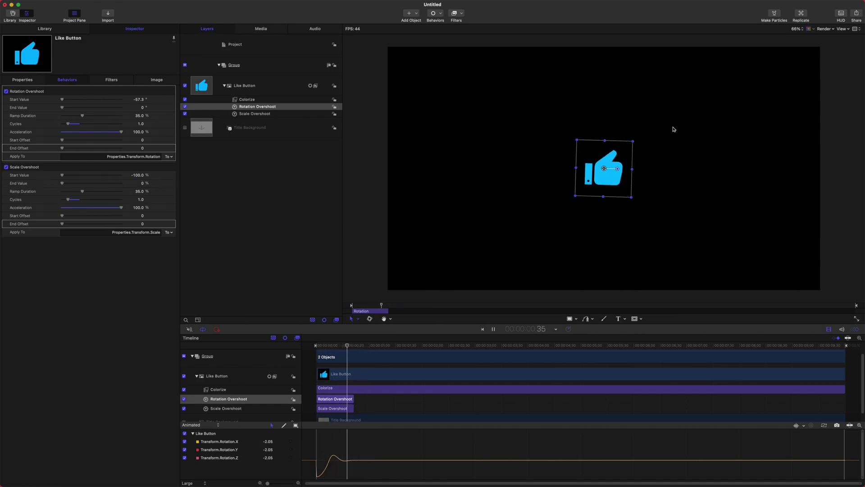
drag(325, 346, 302, 345)
key(space)
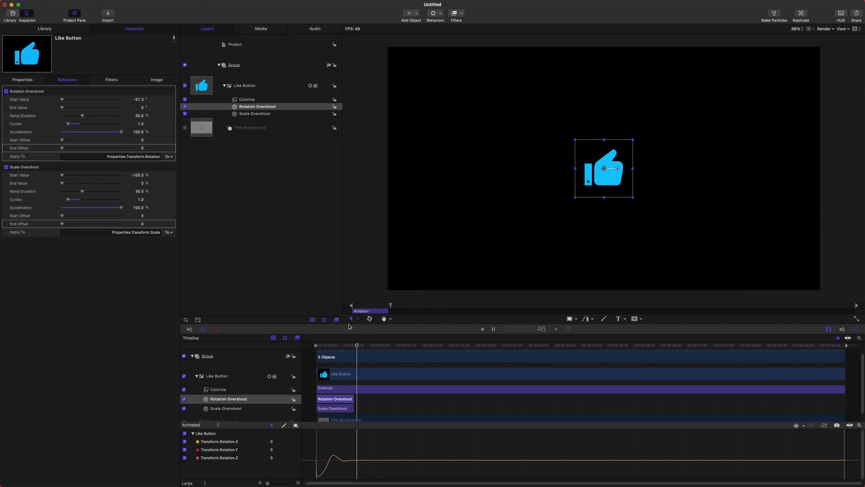
key(space)
- Set the Rotation Overshoot's Cycles to 3 and play the animation from the start
drag(347, 345, 262, 264)
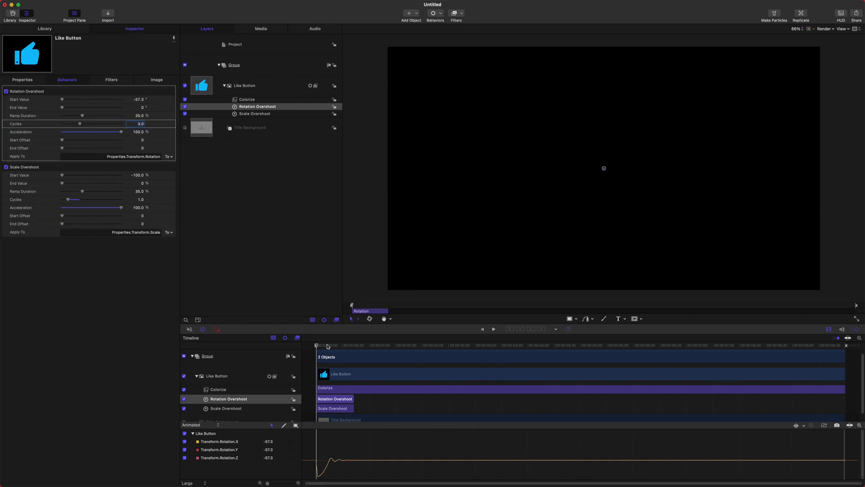
key(space)
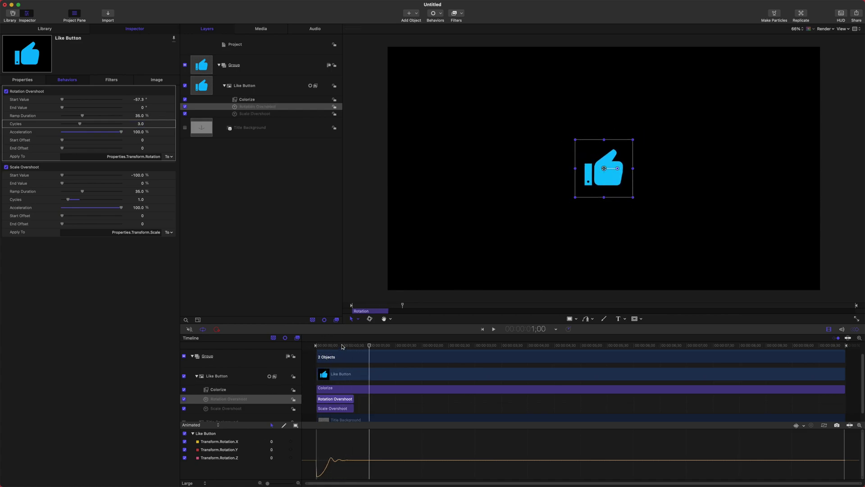
click(317, 347)
key(space)
- Lengthen the Rotation Overshoot behavior in the timeline to about 1;10, preview the animation, and return the playhead to the start
drag(353, 399, 379, 399)
drag(350, 346, 310, 354)
key(space)
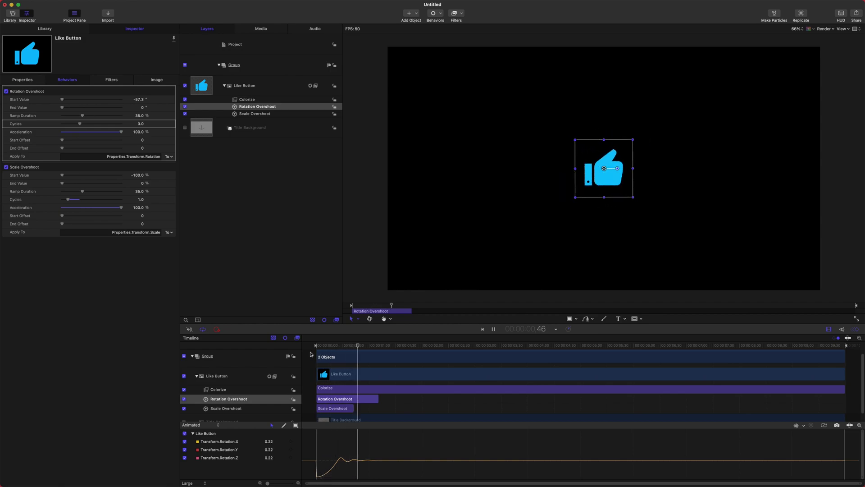
mouse_move(343, 348)
mouse_down()
mouse_move(316, 360)
mouse_move(316, 348)
mouse_move(355, 348)
mouse_move(324, 346)
mouse_move(349, 341)
mouse_up()
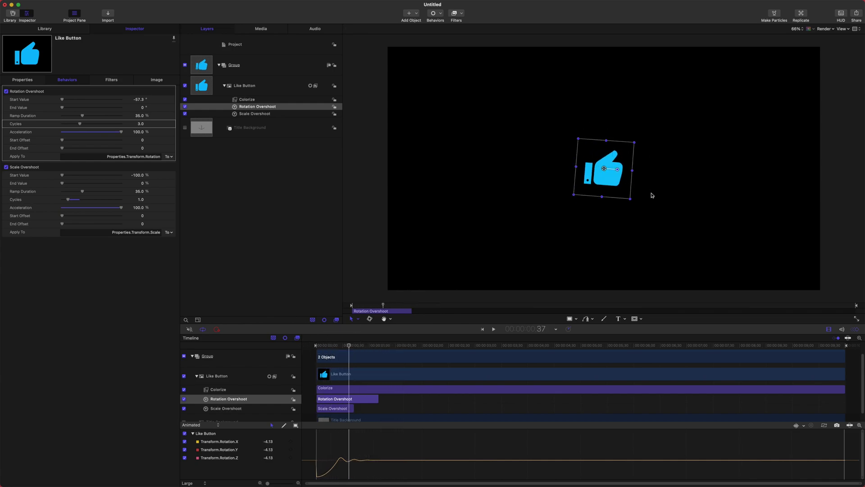
drag(350, 348, 316, 347)
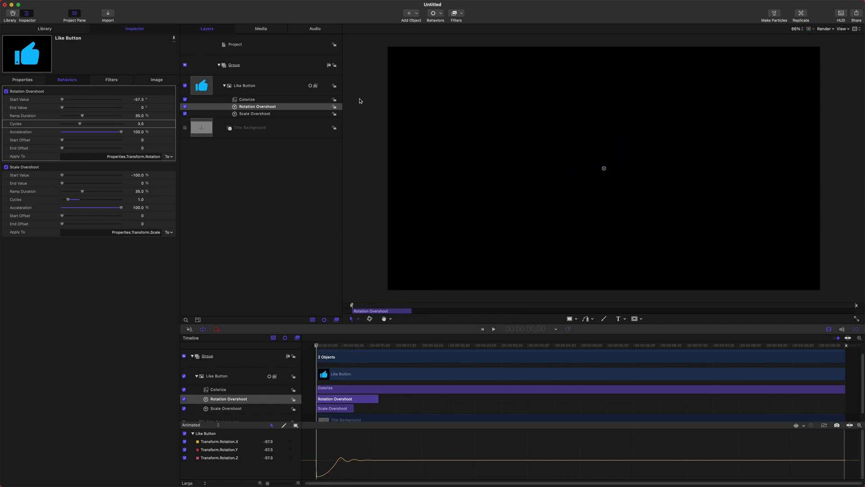
- Add an Overshoot parameter behavior to the Like Button layer and apply it to the Transform Position X property
click(318, 77)
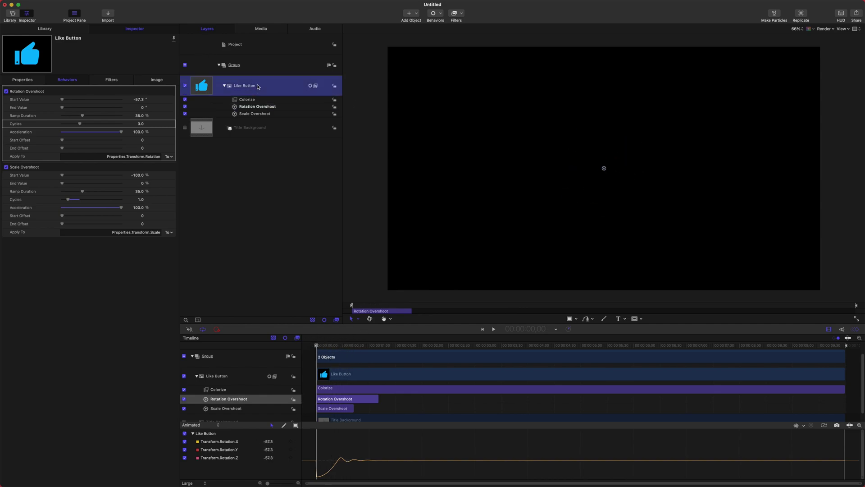
click(442, 14)
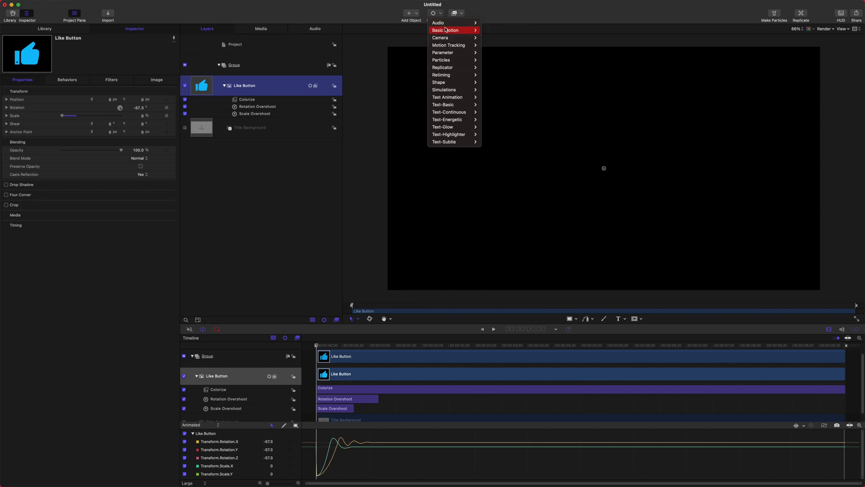
mouse_move(453, 61)
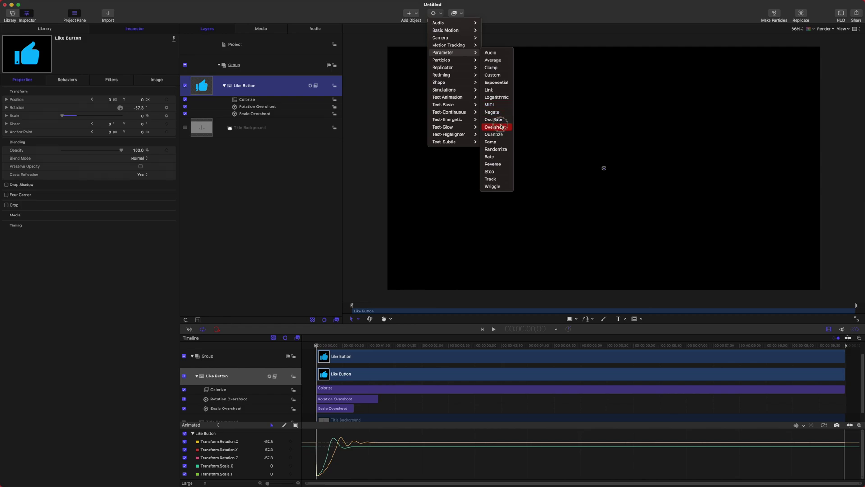
key(Escape)
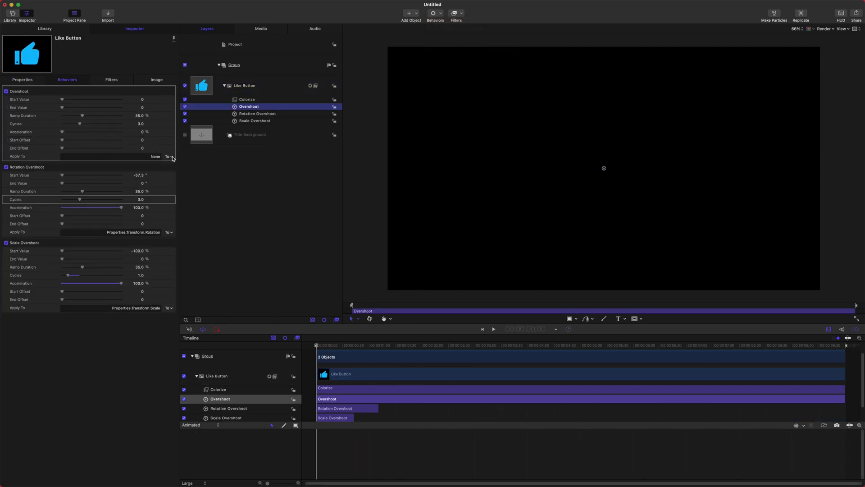
mouse_move(177, 168)
mouse_move(218, 168)
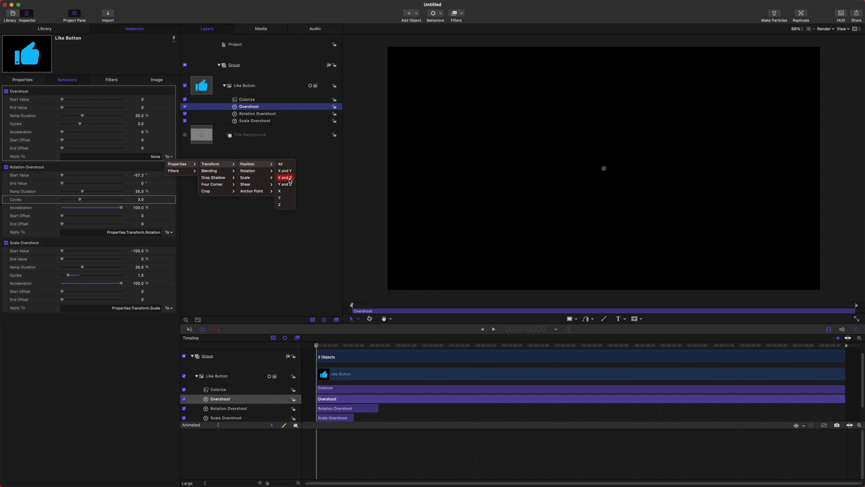
click(290, 192)
- Set the new Overshoot's Start Value to 340 px and play the horizontal slide of the icon
key(space)
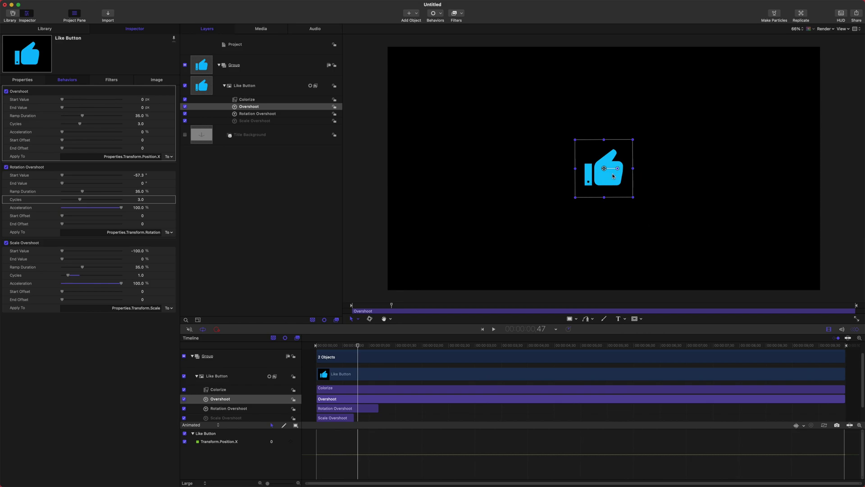
drag(143, 101, 138, 101)
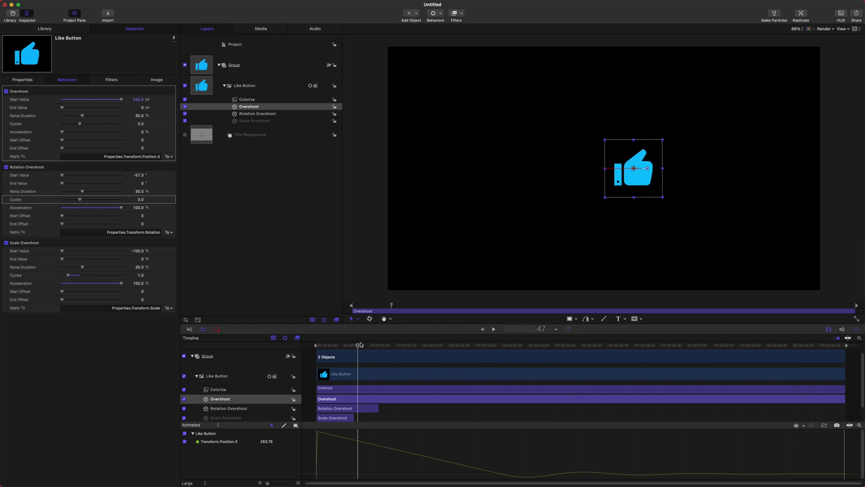
key(space)
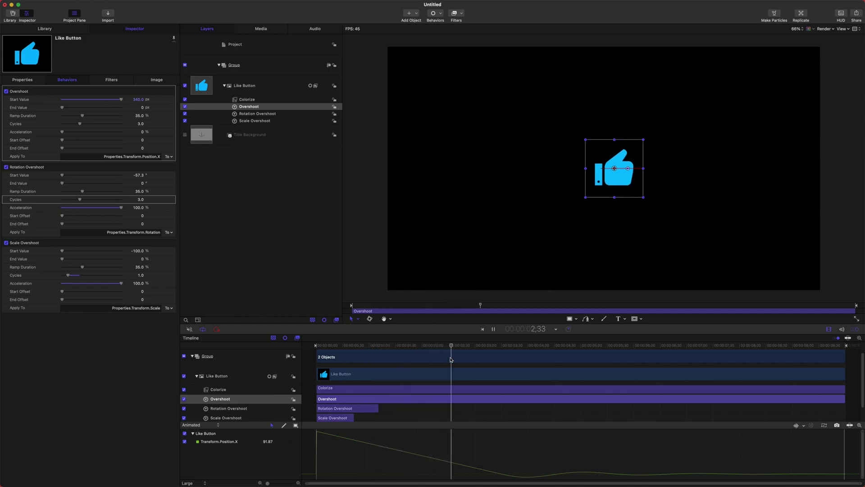
key(space)
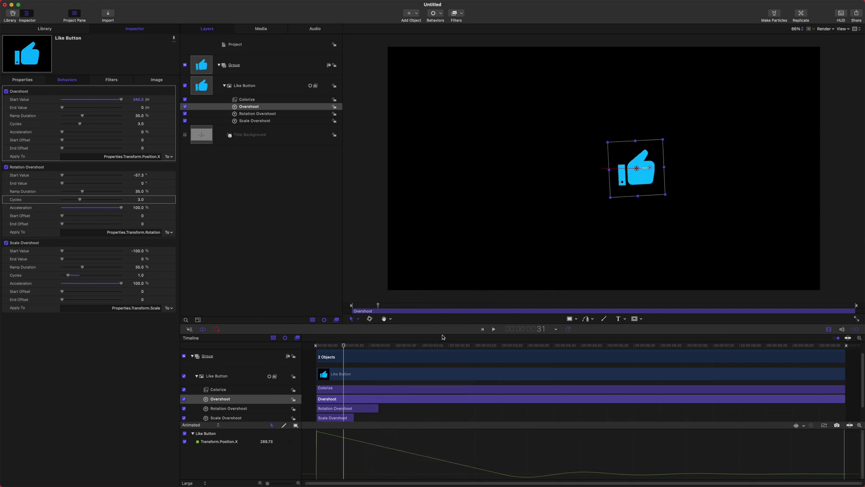
- Try to shorten the position Overshoot behavior in the timeline, undo it, and scrub through the opening frames
drag(845, 400, 435, 391)
key(super+z)
mouse_move(343, 346)
mouse_down()
mouse_move(502, 355)
mouse_move(332, 347)
mouse_up()
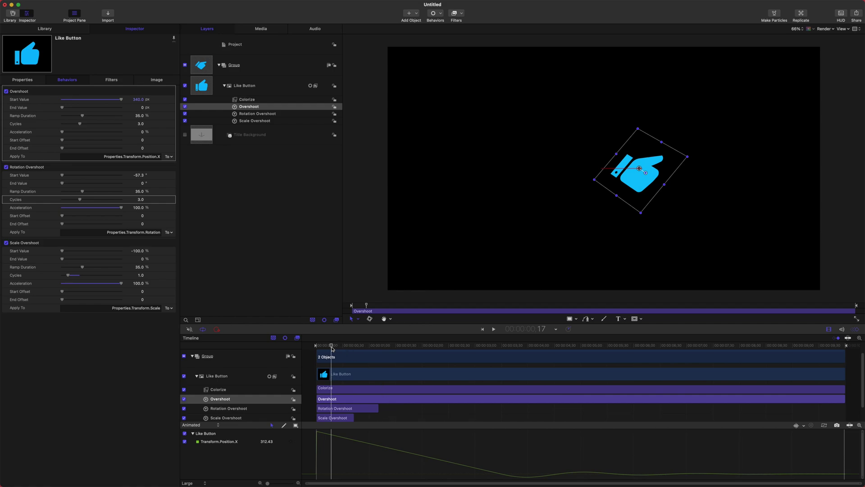
drag(332, 348, 323, 346)
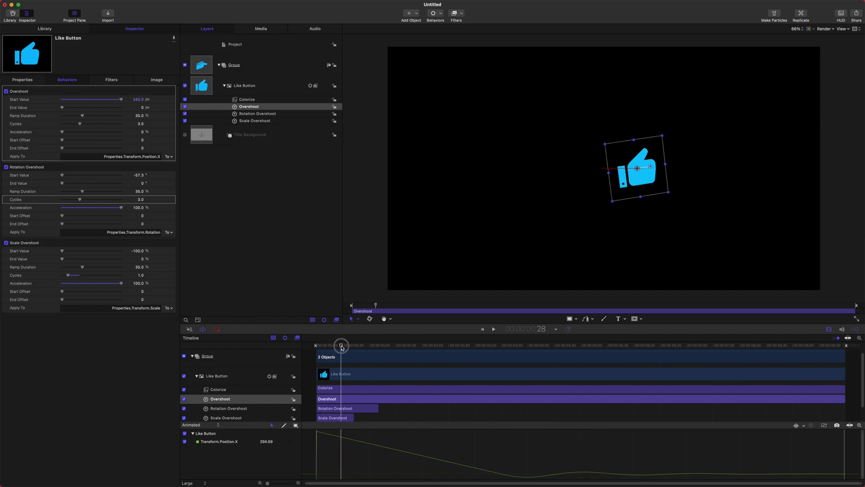
drag(326, 347, 388, 349)
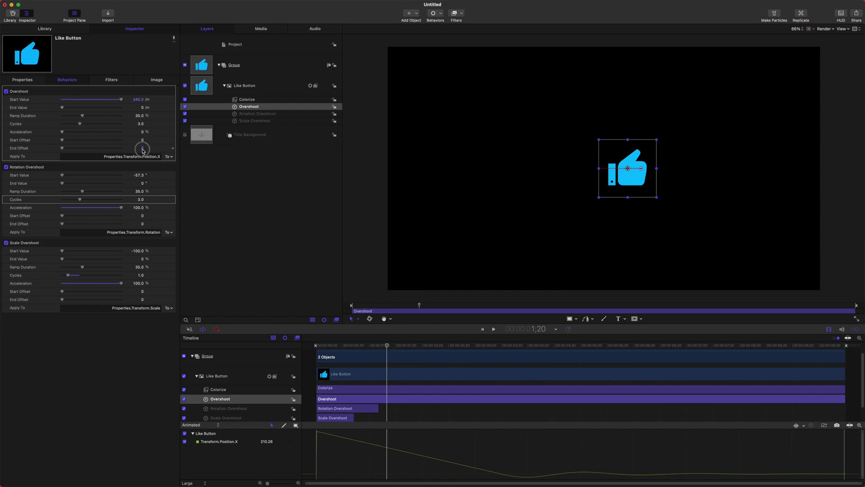
- Set the position Overshoot's End Offset to 488 and play the animation from the start
mouse_move(143, 149)
mouse_down()
mouse_move(156, 149)
mouse_move(141, 148)
mouse_up()
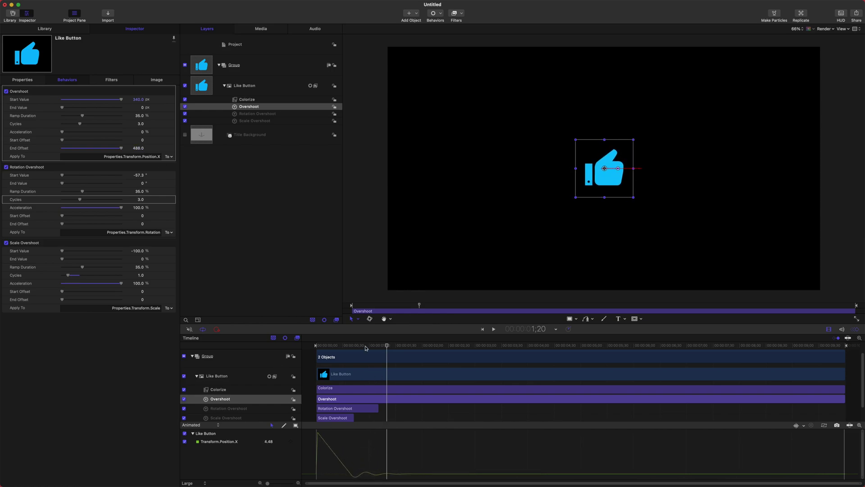
drag(362, 350, 312, 350)
key(super+z)
key(Home)
key(space)
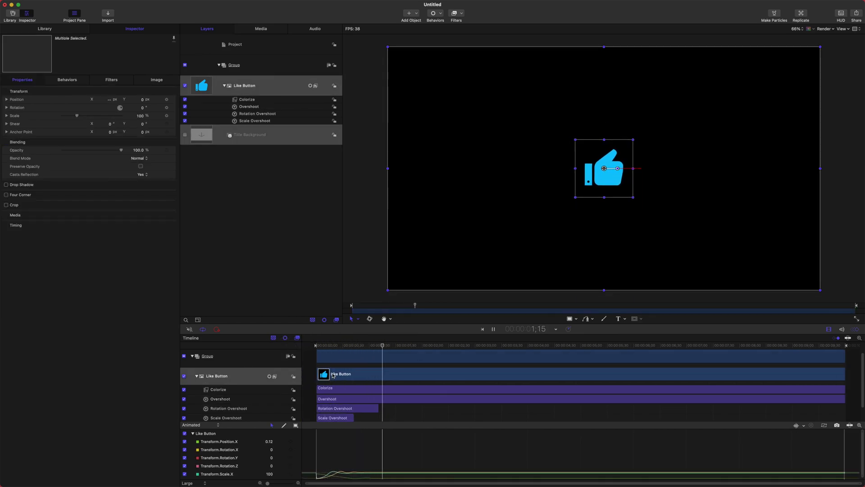
- Replay the animation from the start and rename the Overshoot behavior as Position Overshoot
key(Home)
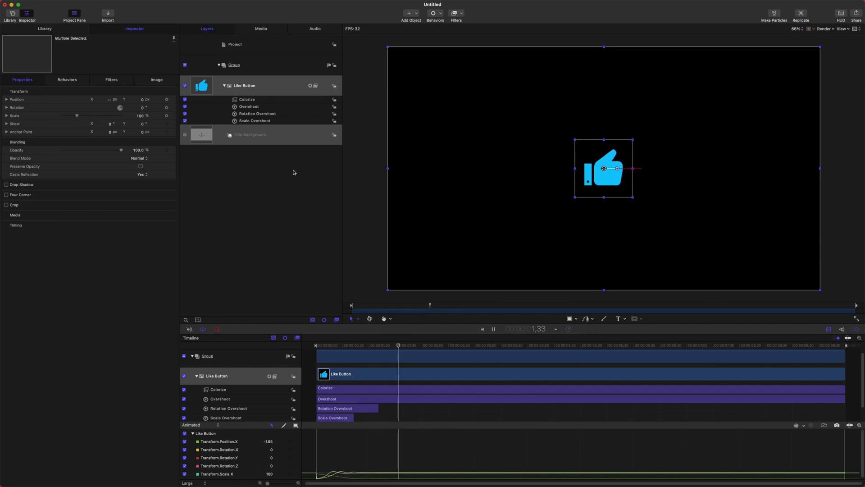
click(315, 344)
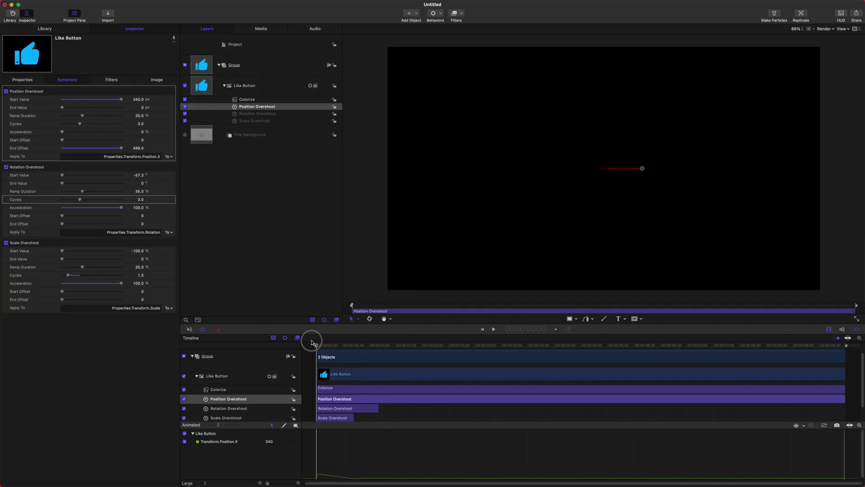
key(space)
key(space)
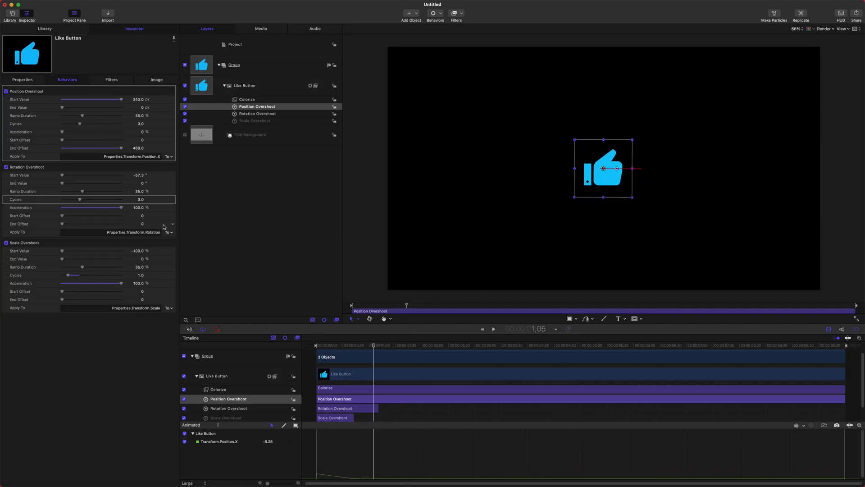
- Set the Position Overshoot's Acceleration to 100% and play the animation from the start
drag(142, 131, 142, 86)
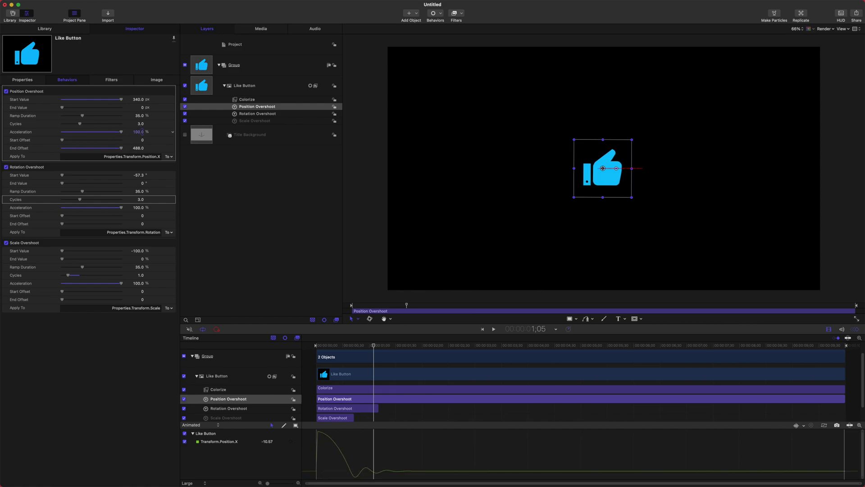
key(Home)
key(space)
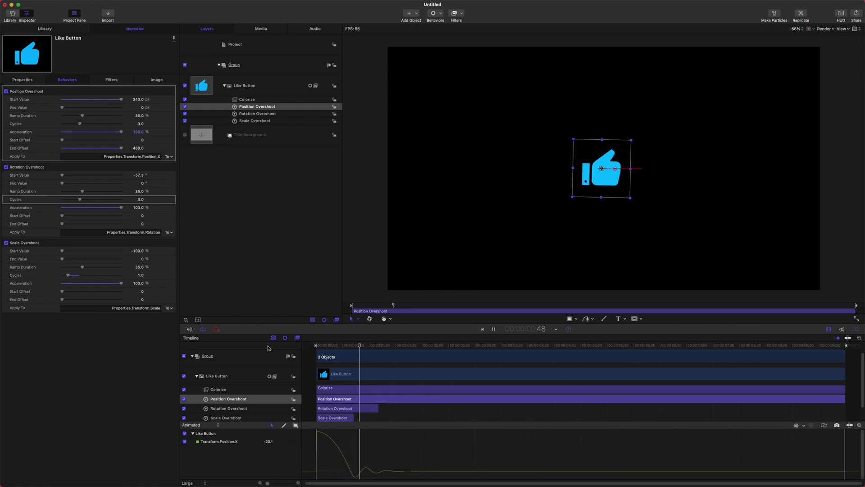
key(space)
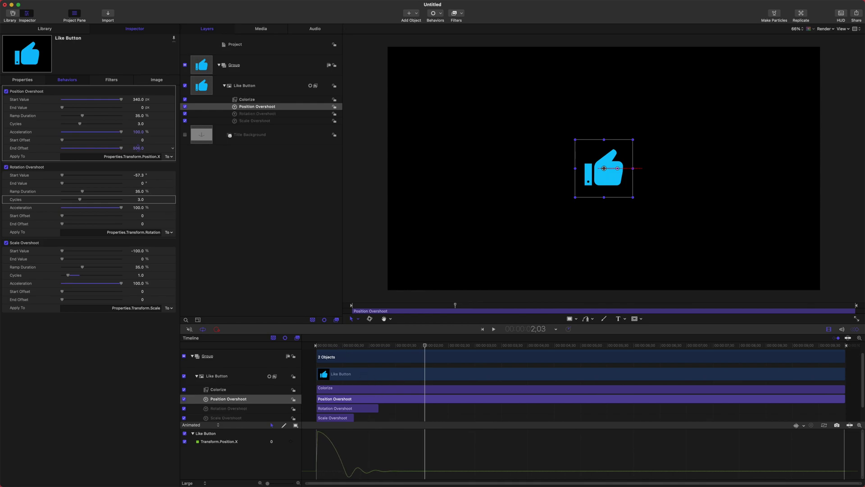
- Set the Position Overshoot's End Offset to 521 and replay the icon's entrance from the start
key(Home)
key(space)
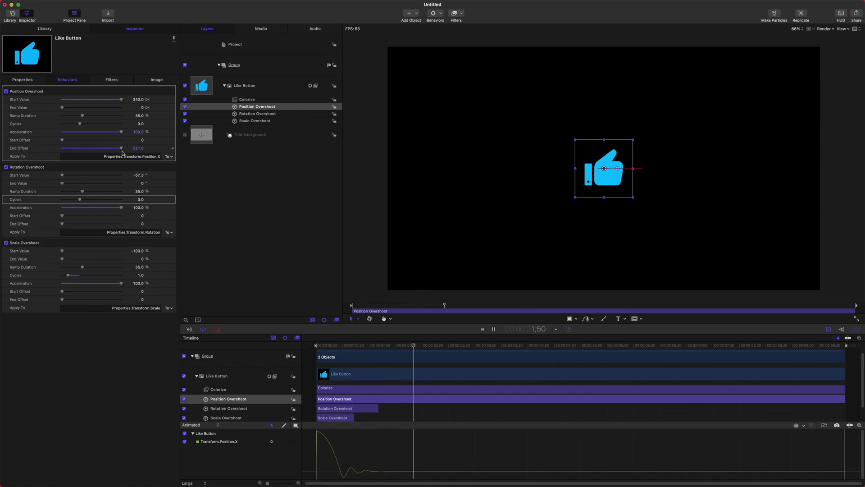
drag(362, 346, 319, 348)
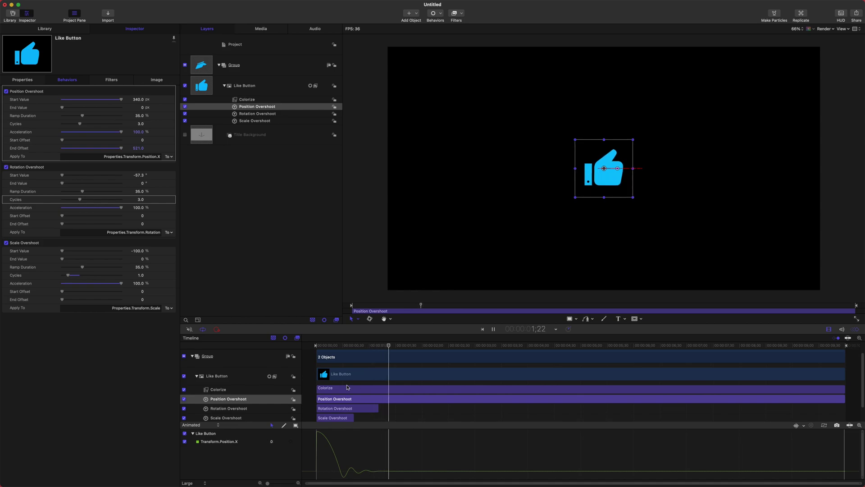
drag(355, 347, 321, 348)
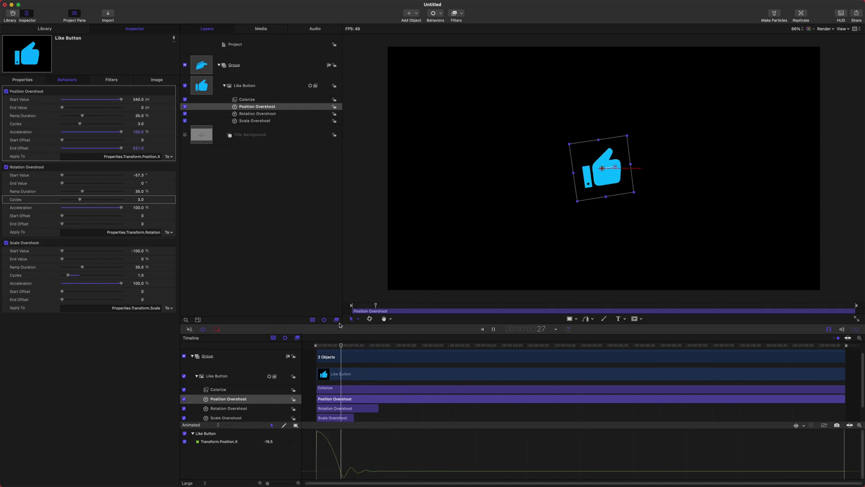
key(space)
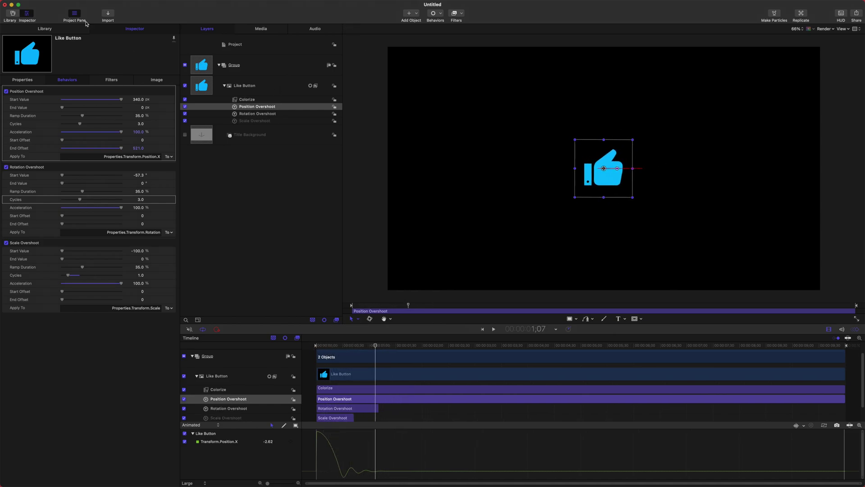
- Move the like button to the canvas's lower-left corner at about X -1592, Y -826 px and play its entrance
drag(629, 176, 443, 270)
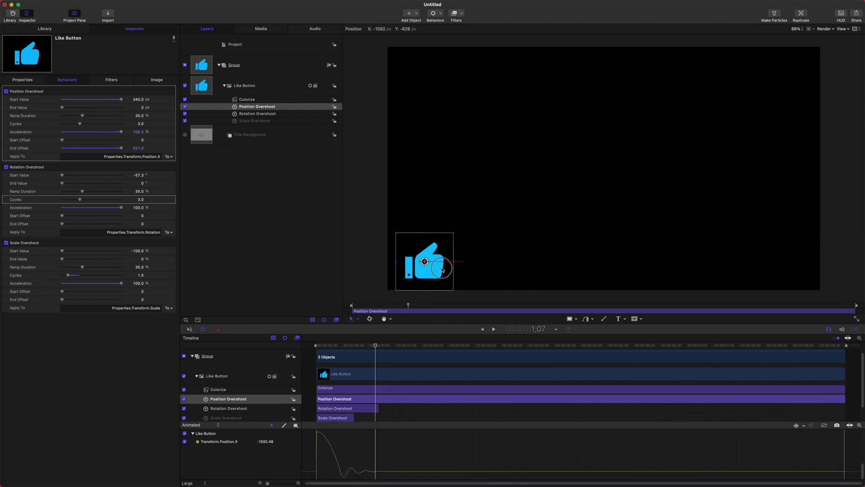
click(318, 345)
key(space)
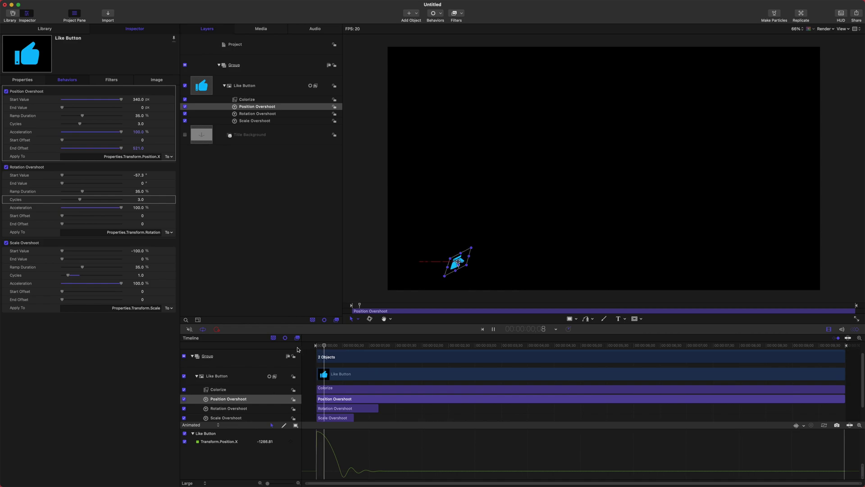
key(space)
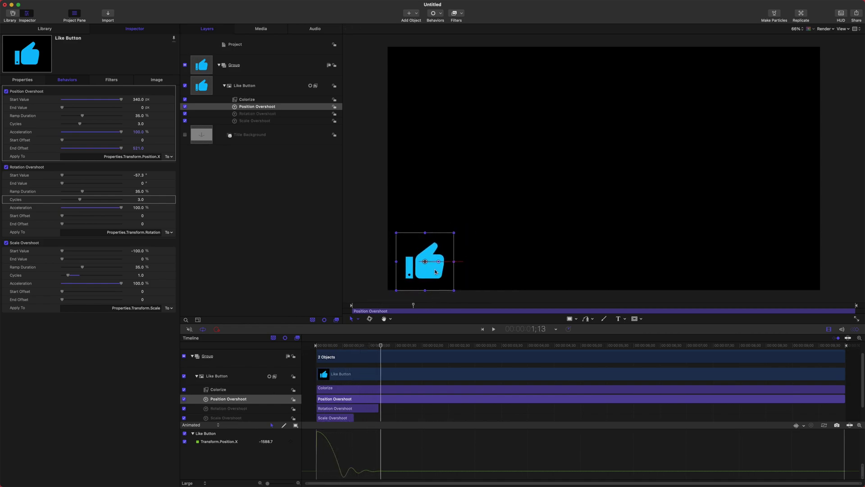
- Nudge the like button to X -1643.2, Y -833.7 px and reduce its Scale to 74%
drag(435, 271, 429, 273)
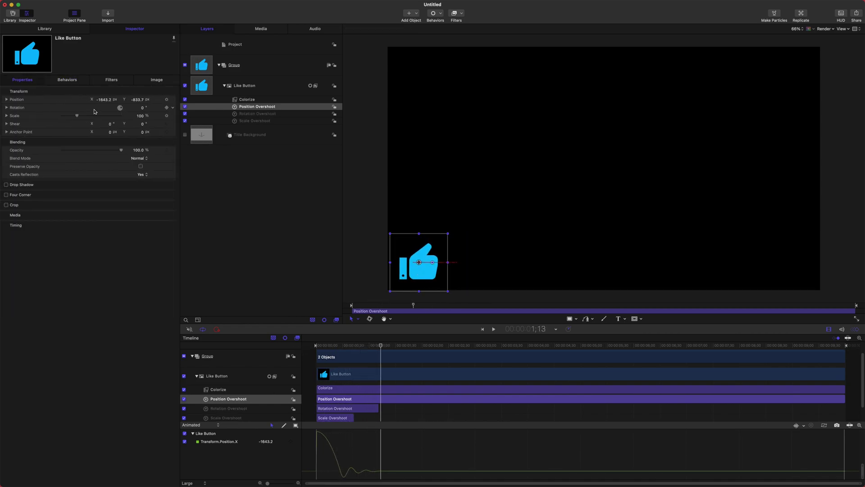
drag(77, 117, 73, 116)
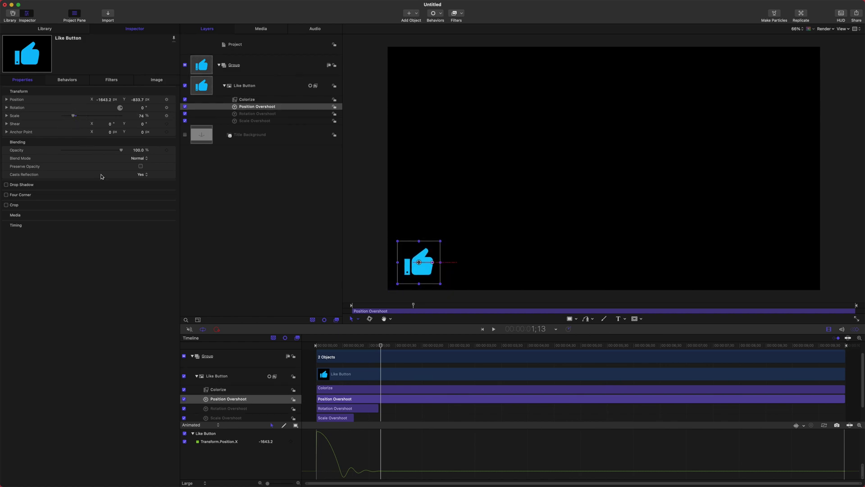
- Add a text object reading "Thank You!" near the canvas center at frame 33
key(space)
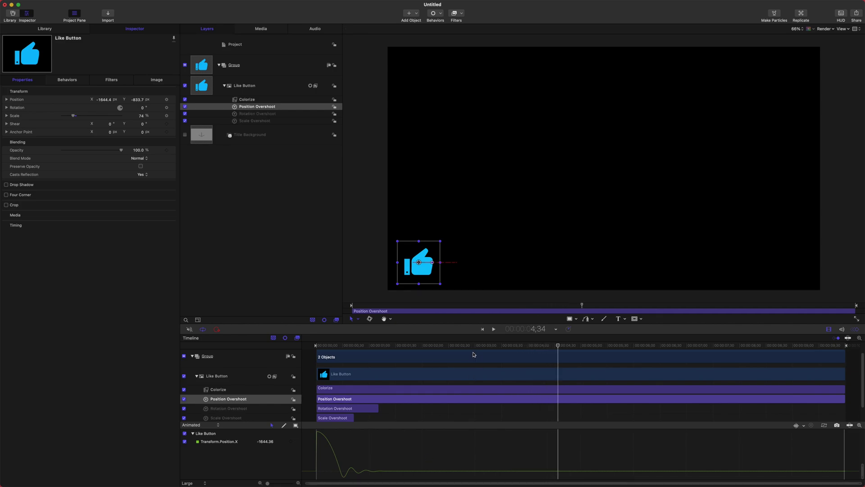
click(471, 345)
drag(472, 346, 345, 346)
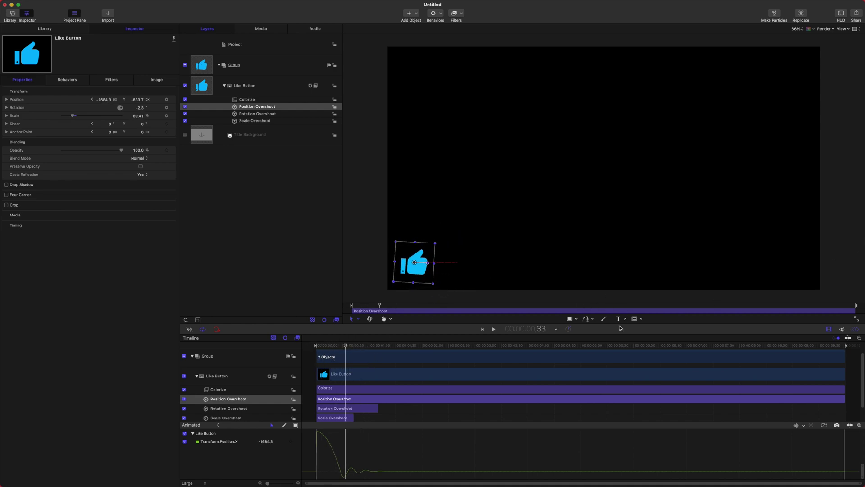
click(620, 320)
click(582, 186)
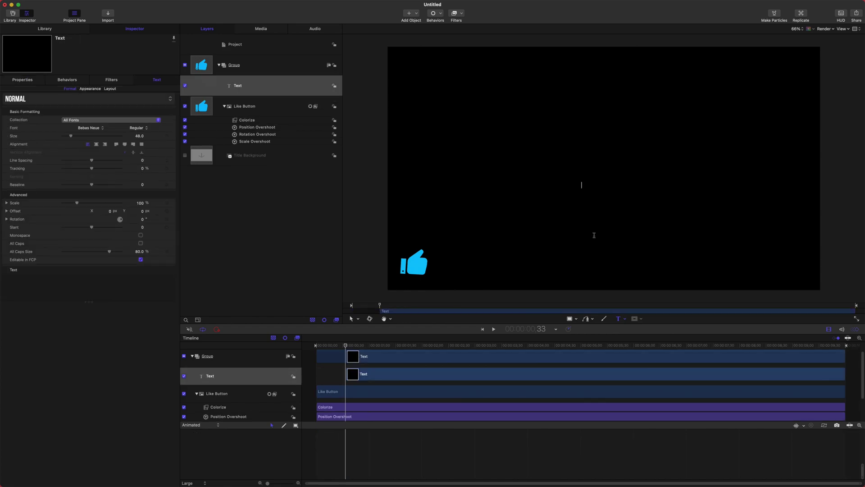
text(Thank You!)
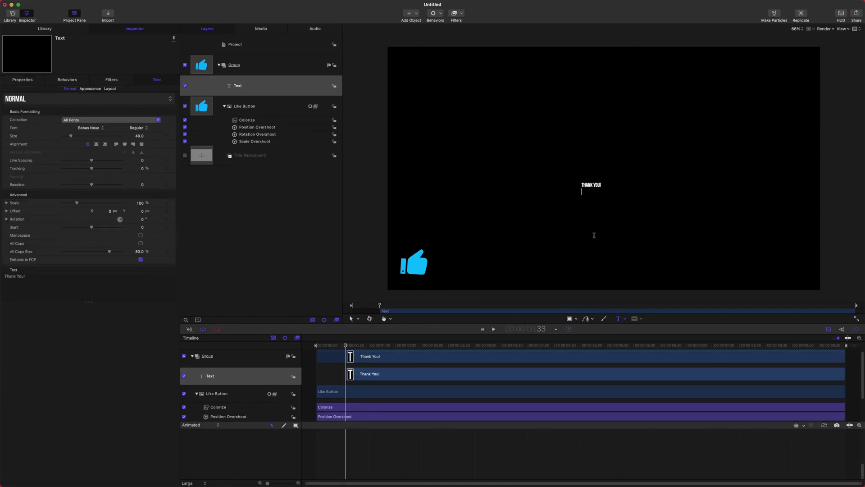
- Set the "Thank You!" text size to 159 and move it directly beside the like button
key(super+a)
drag(139, 136, 140, 137)
click(615, 208)
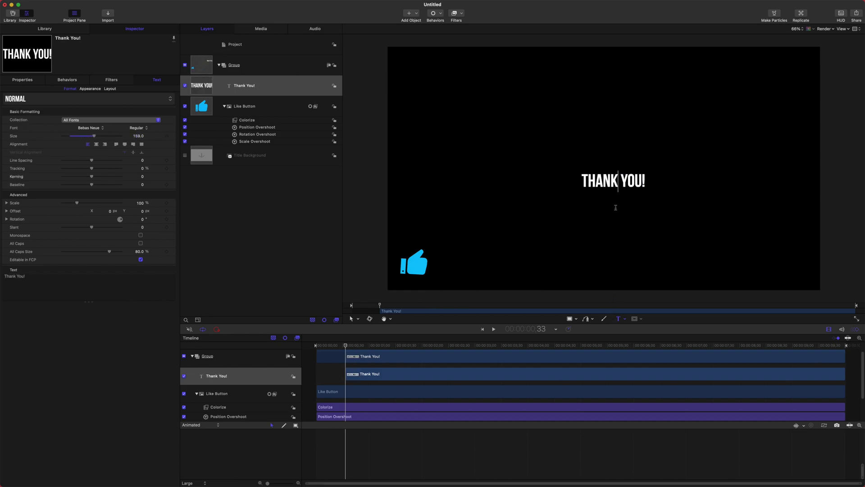
key(Escape)
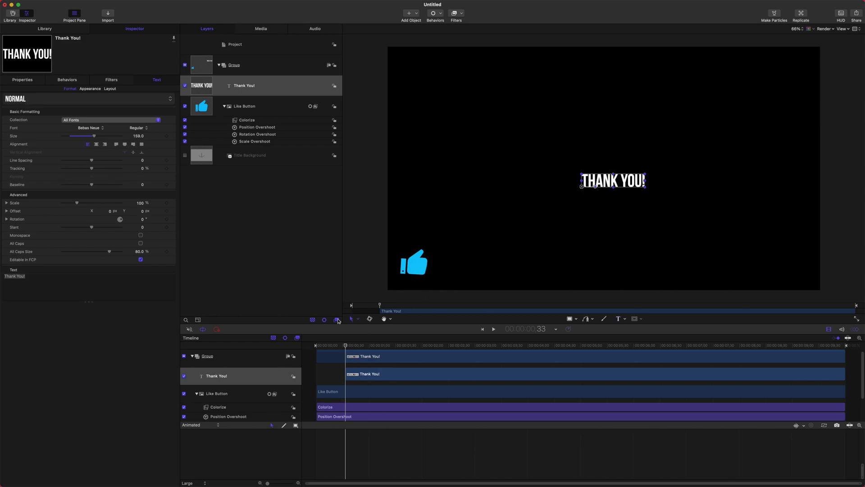
drag(611, 181, 464, 263)
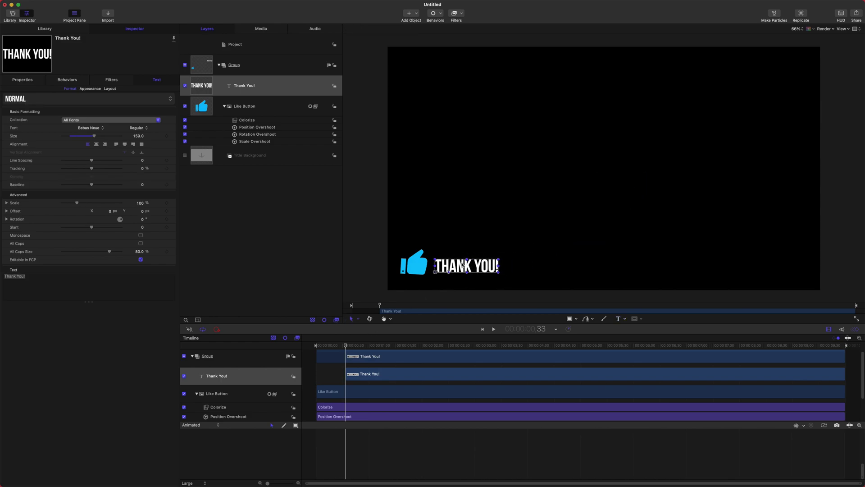
- Shift the "Thank You!" clip in the timeline so it starts at the project's first frame
click(333, 346)
drag(359, 375, 329, 375)
drag(323, 346, 343, 347)
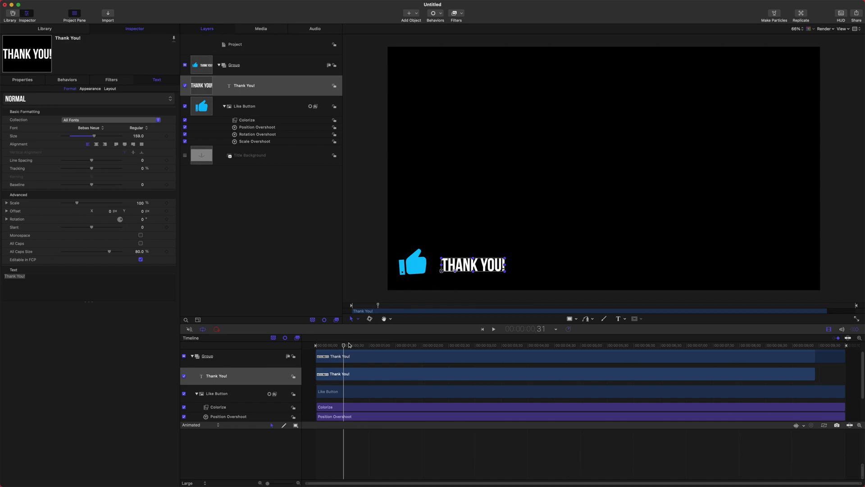
- Add an Overshoot parameter behavior to the "Thank You!" text and apply it to Position X
click(441, 14)
mouse_move(463, 53)
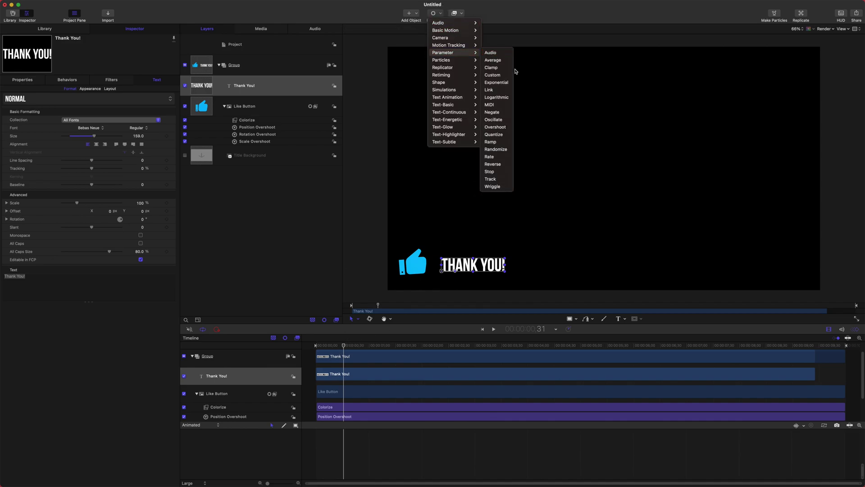
click(496, 128)
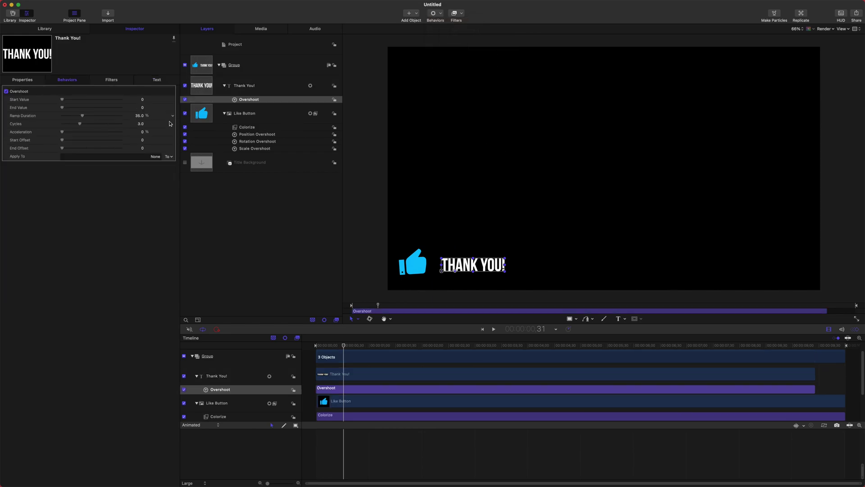
click(168, 157)
mouse_move(177, 165)
mouse_move(211, 164)
mouse_move(266, 164)
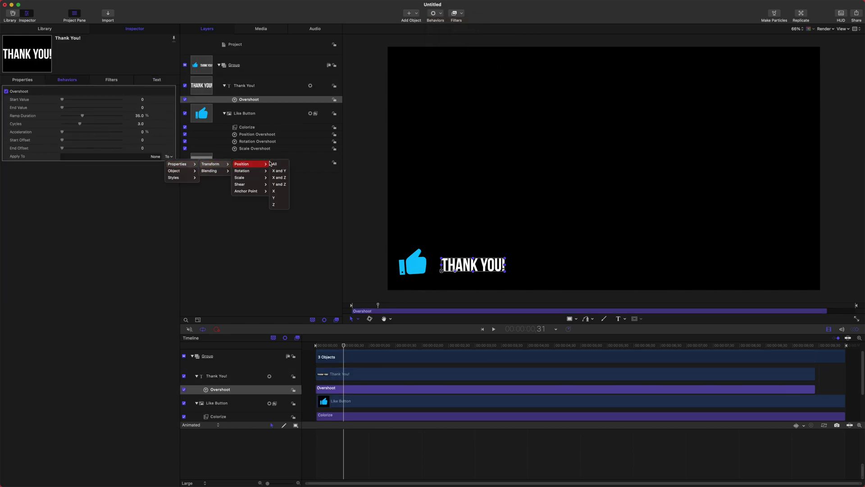
click(274, 191)
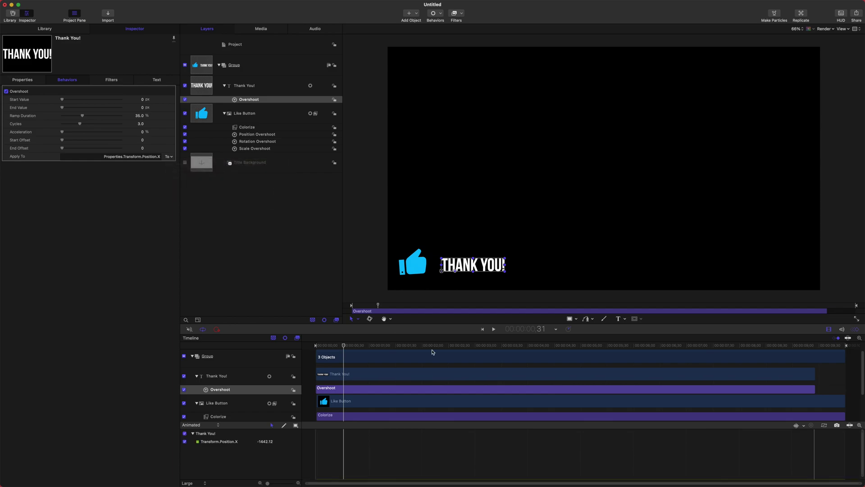
- Set the text Overshoot's Start Value to -1226.4 px and play the entrance from the start
mouse_move(347, 348)
mouse_down()
mouse_move(324, 347)
mouse_move(340, 347)
mouse_up()
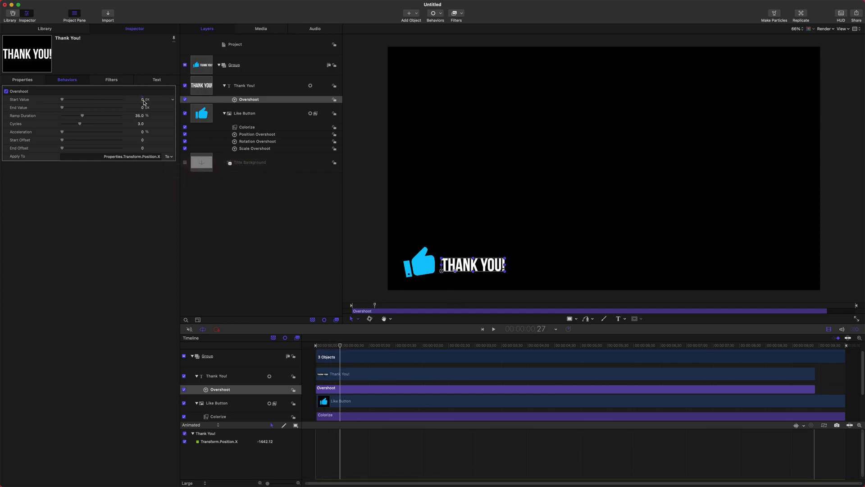
drag(143, 101, 139, 99)
drag(327, 346, 318, 359)
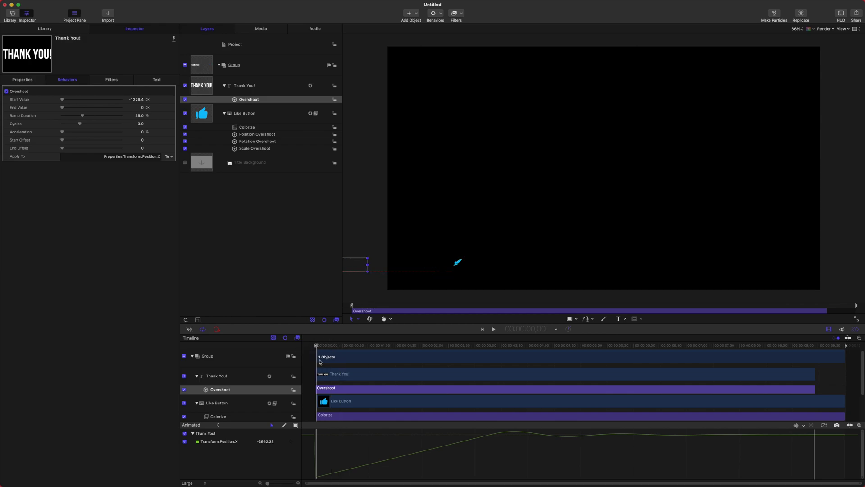
key(space)
key(space)
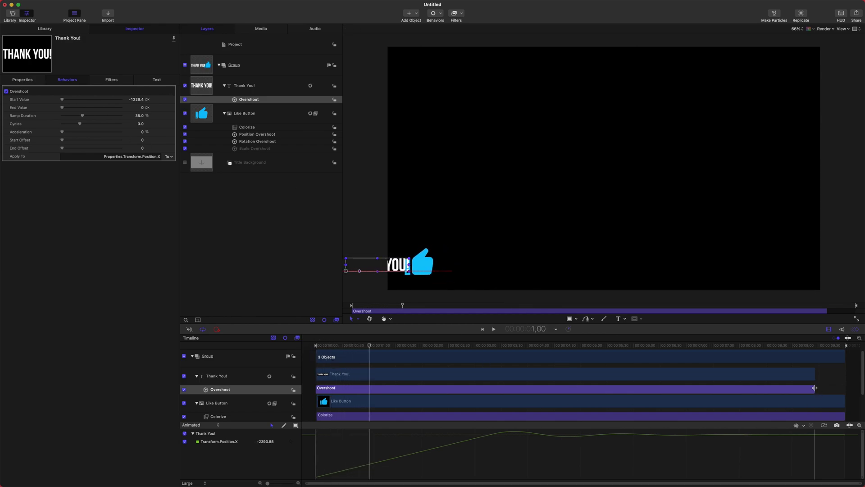
- Shorten the text's Overshoot behavior to end at about 1:10 and replay the entrance
drag(815, 388, 407, 393)
key(space)
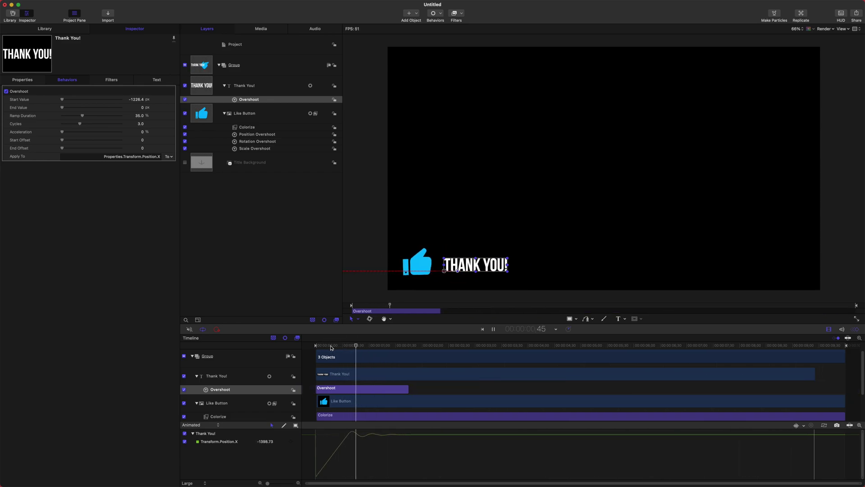
key(space)
drag(408, 387, 378, 388)
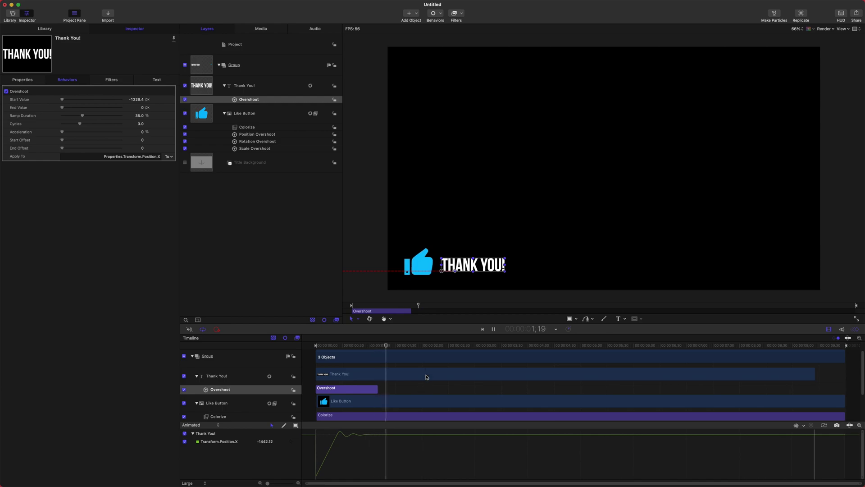
key(Home)
key(space)
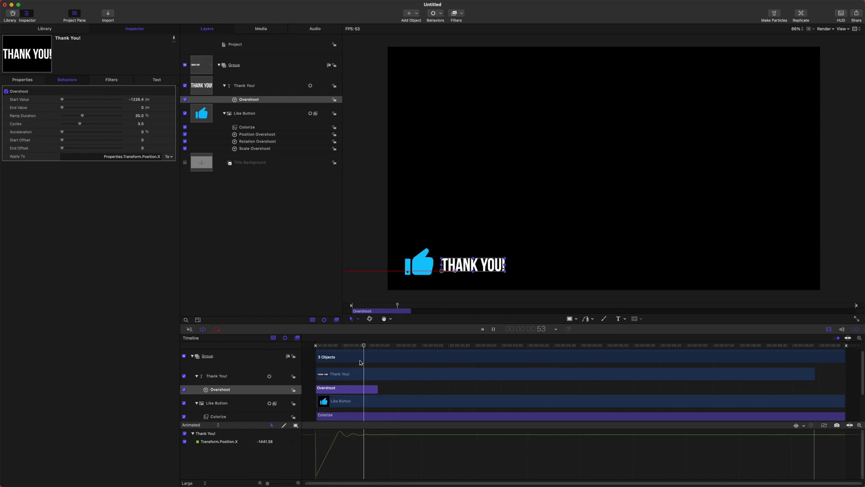
key(space)
mouse_move(393, 346)
mouse_down()
mouse_move(342, 346)
mouse_move(378, 347)
mouse_up()
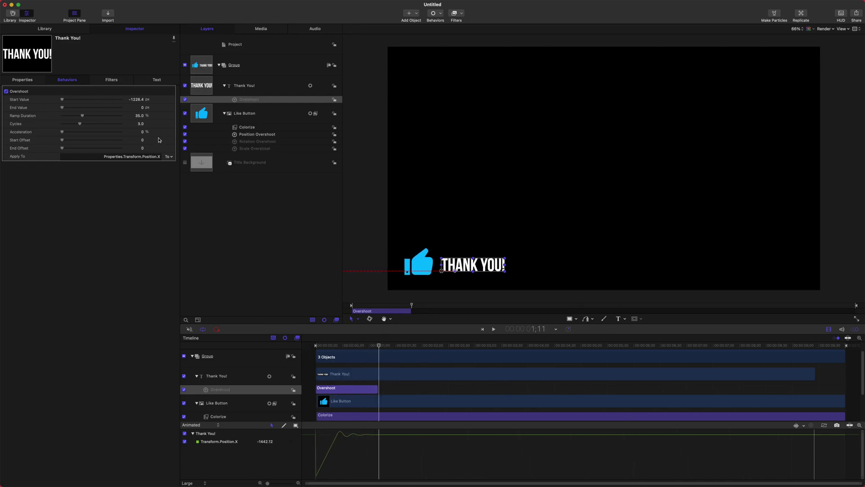
- Set the text Overshoot's Cycles to 1.0 and play the animation
click(141, 126)
text(1.0)
key(Return)
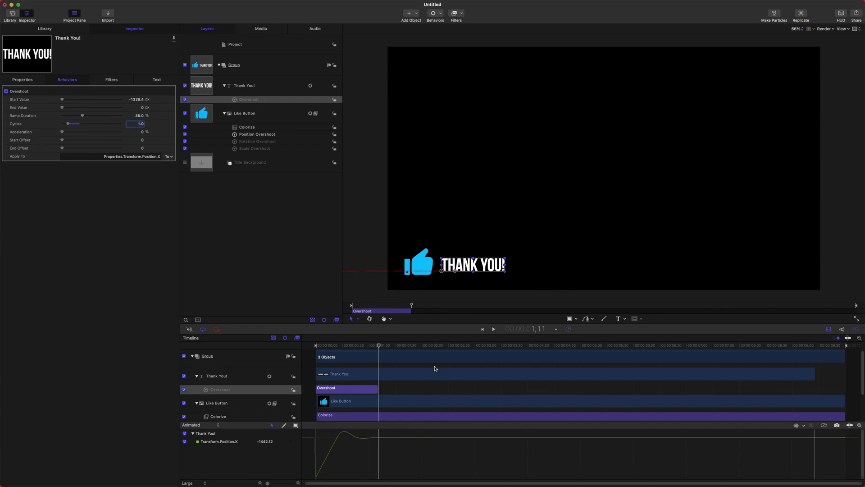
key(space)
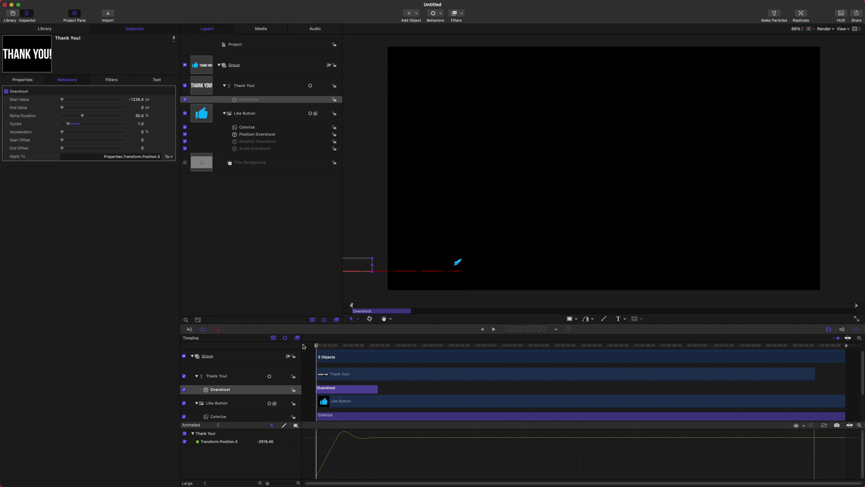
- Move the "Thank You!" layer below the Like Button layer so it sits behind the icon
click(371, 346)
mouse_move(372, 348)
mouse_down()
mouse_move(339, 347)
mouse_move(378, 347)
mouse_up()
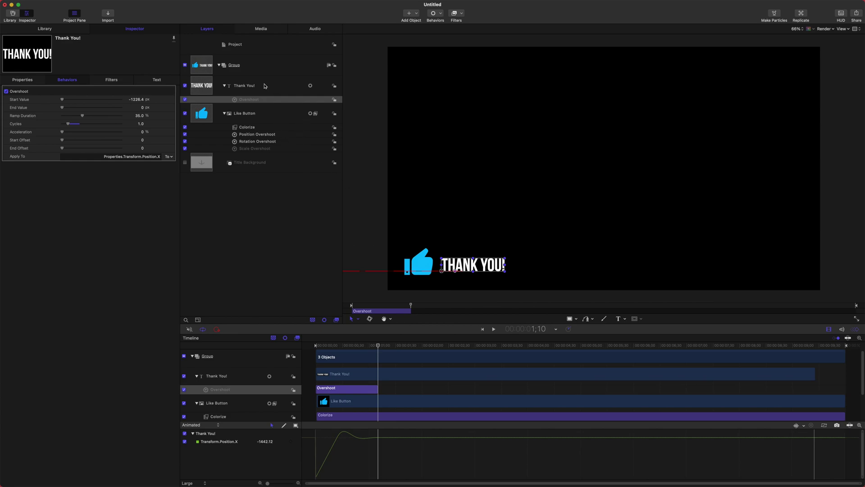
drag(242, 86, 207, 156)
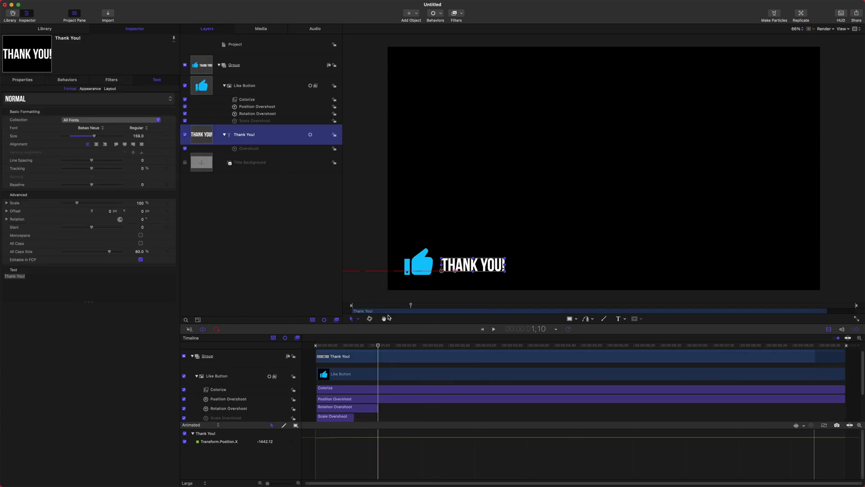
- Place the "Thank You!" text in its own group, with the playhead at frame 18
drag(372, 347, 332, 346)
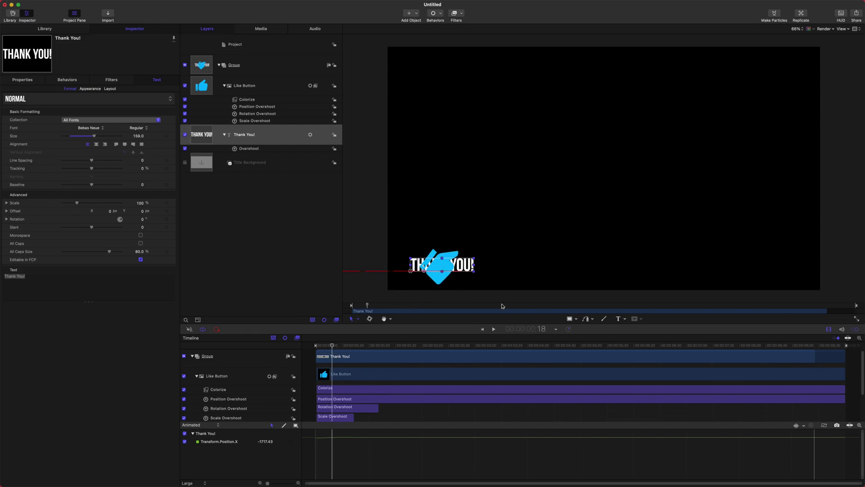
click(637, 319)
right_click(240, 137)
click(259, 184)
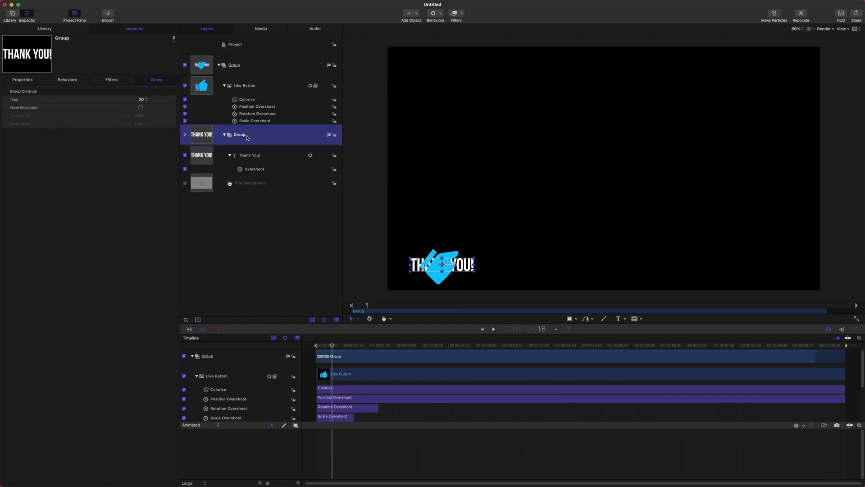
- Draw a tall rectangle mask on the text's group over the canvas's left part, ending behind the icon, and invert it
click(635, 319)
click(637, 318)
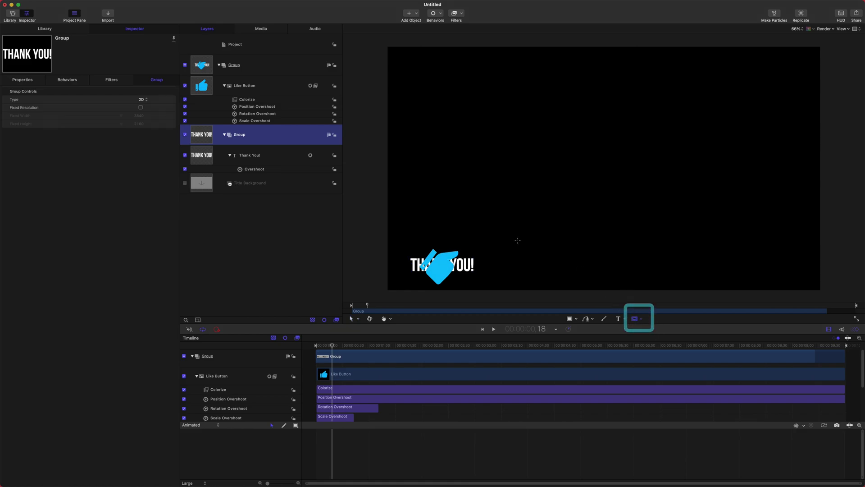
drag(369, 41, 446, 298)
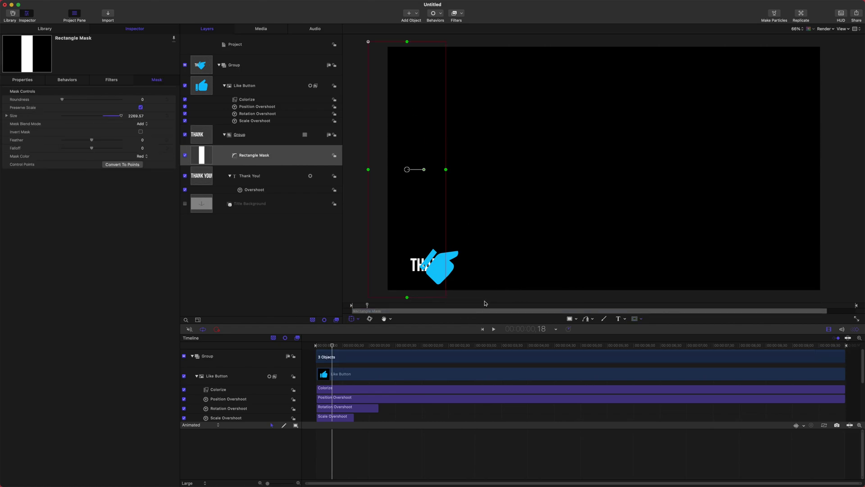
click(841, 14)
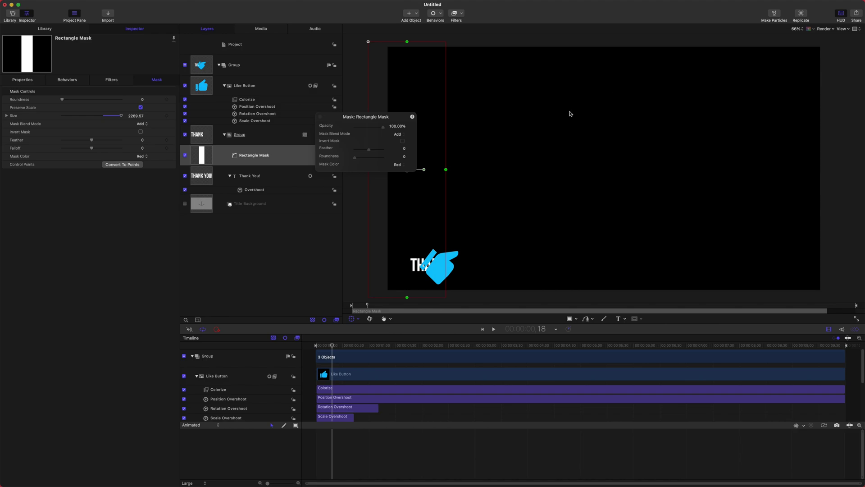
click(402, 141)
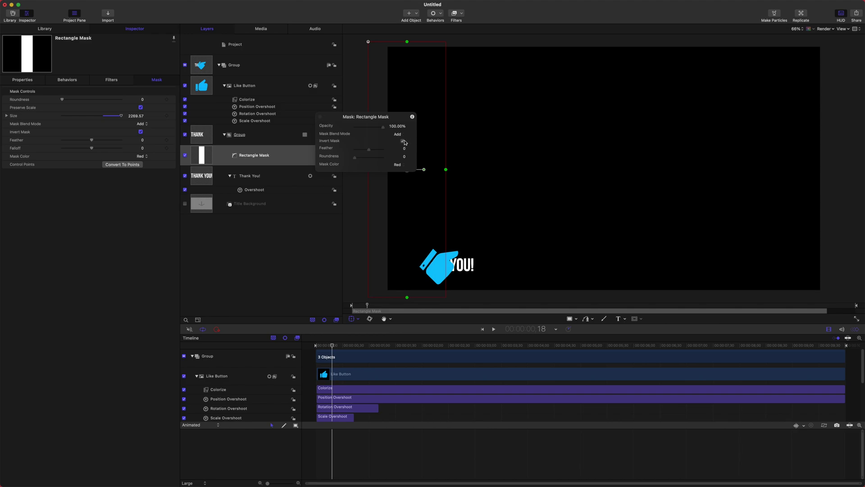
click(320, 117)
- Turn on keyframe recording and keyframe the rectangle mask's position at frame 22 to X -318, Y 843.27
drag(332, 346, 310, 347)
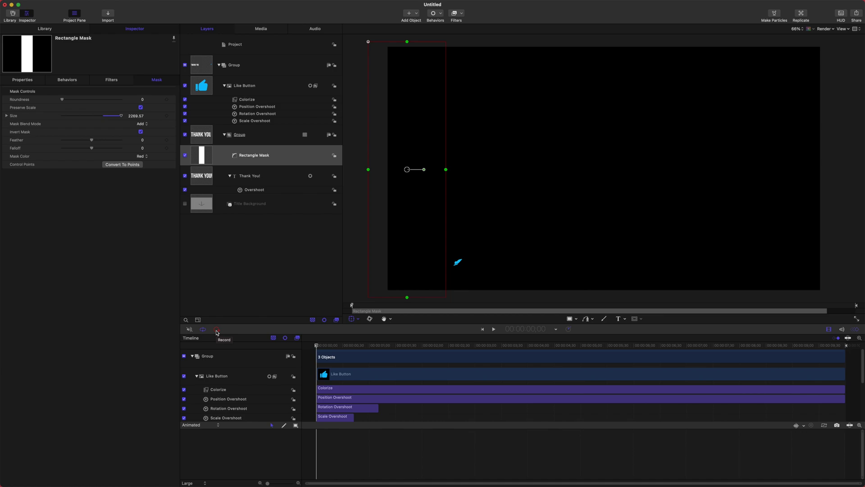
click(216, 331)
drag(327, 349, 335, 347)
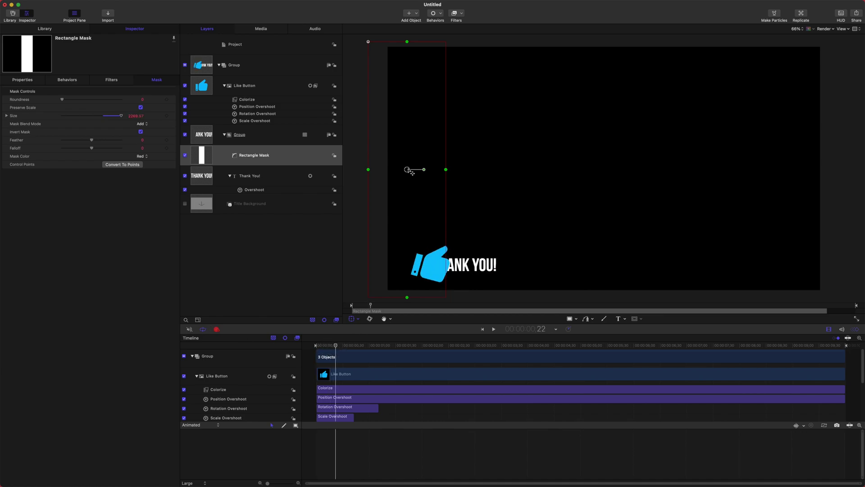
drag(411, 172, 410, 172)
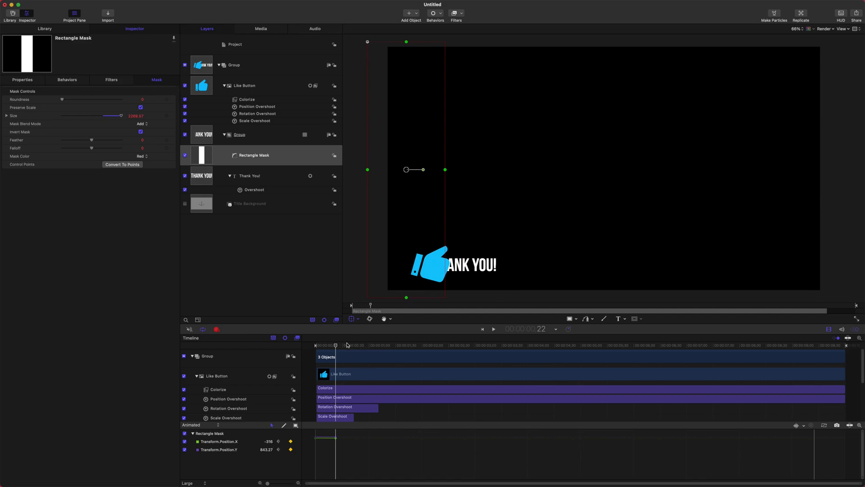
- Keyframe the rectangle mask farther left at frame 33, at about X -557, Y 854, and replay the animation from the start
drag(335, 347, 345, 347)
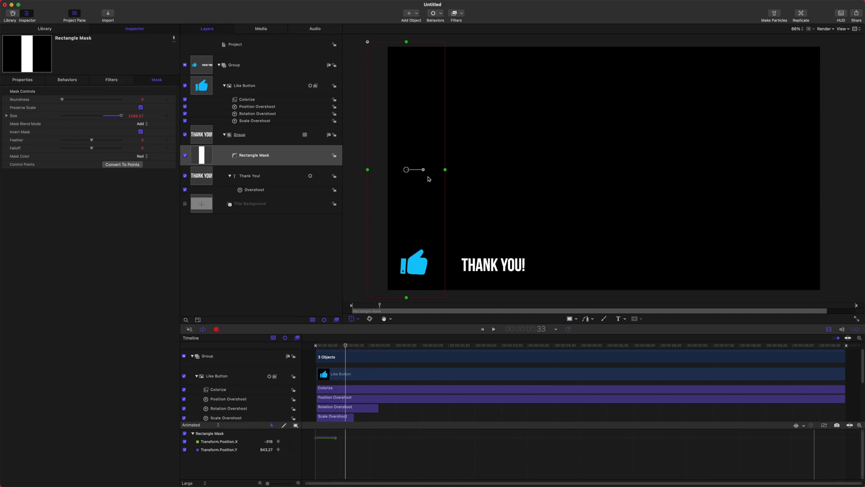
drag(411, 172, 380, 169)
drag(349, 345, 271, 345)
key(space)
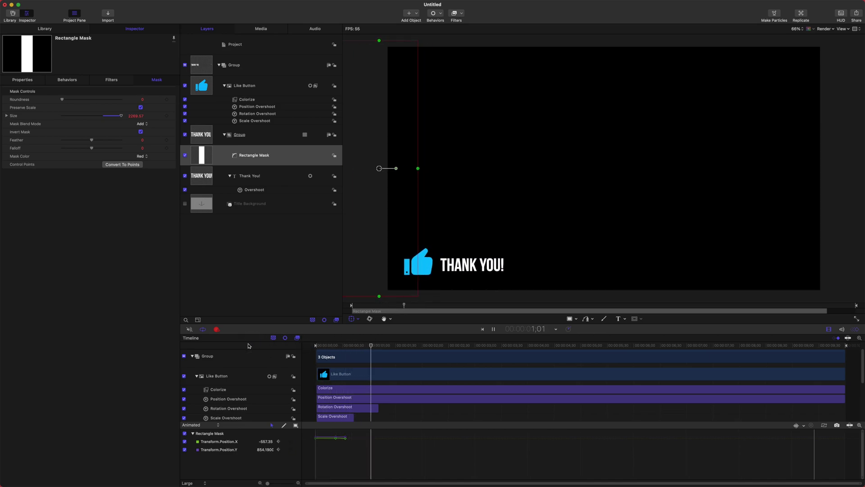
key(space)
key(Home)
key(space)
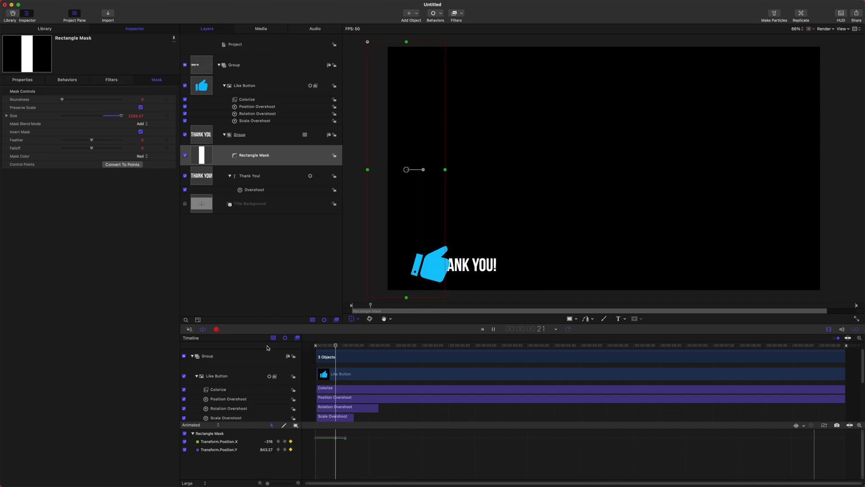
- Replay the animation from the start, and extend the "Thank You!" text and its rectangle mask to the end of the project
key(space)
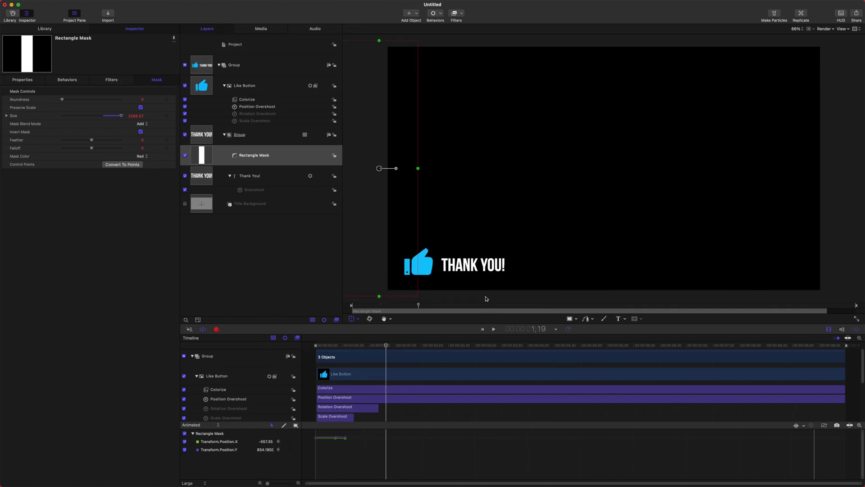
click(486, 298)
key(Home)
key(space)
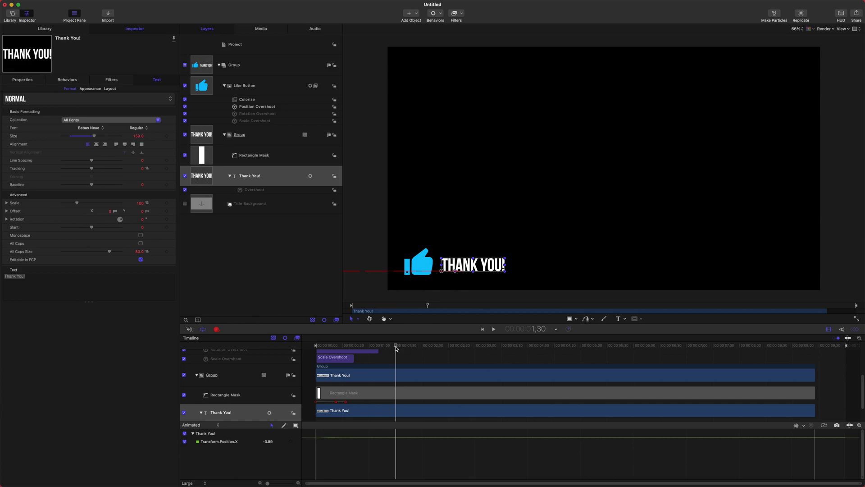
drag(814, 371, 852, 373)
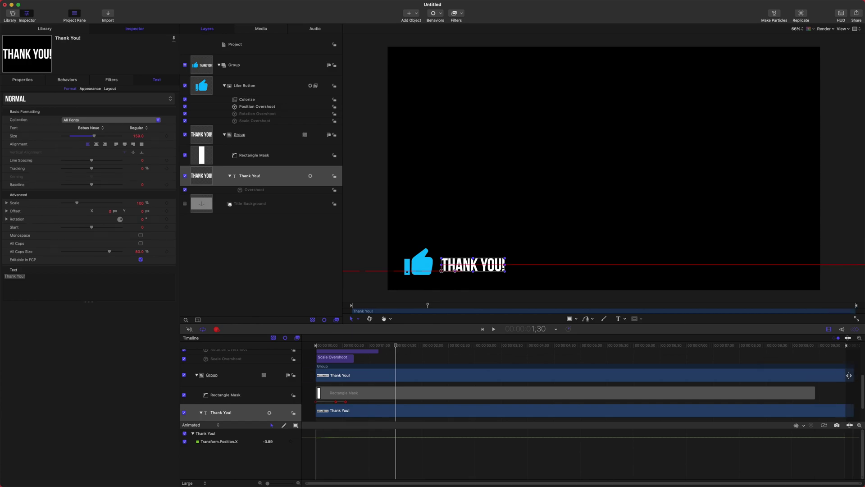
- Add a project marker at 1;15, once the intro animation has settled, and set its type to Build In - Optional
drag(364, 346, 383, 364)
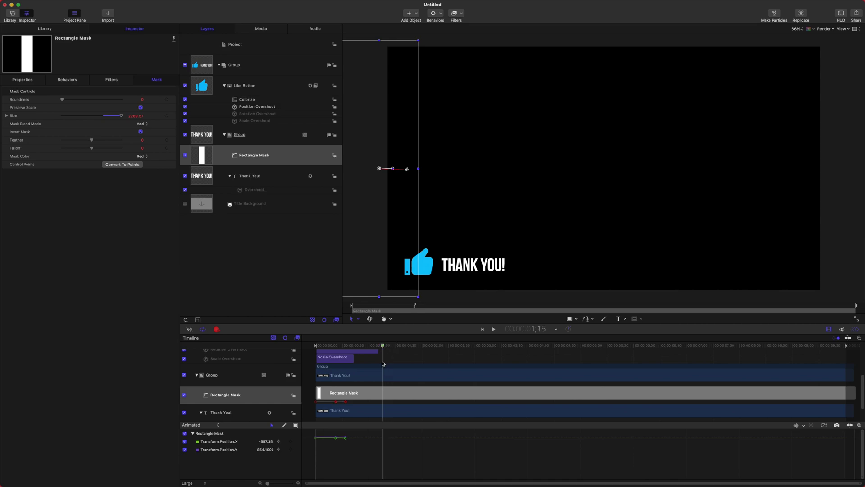
drag(384, 347, 402, 346)
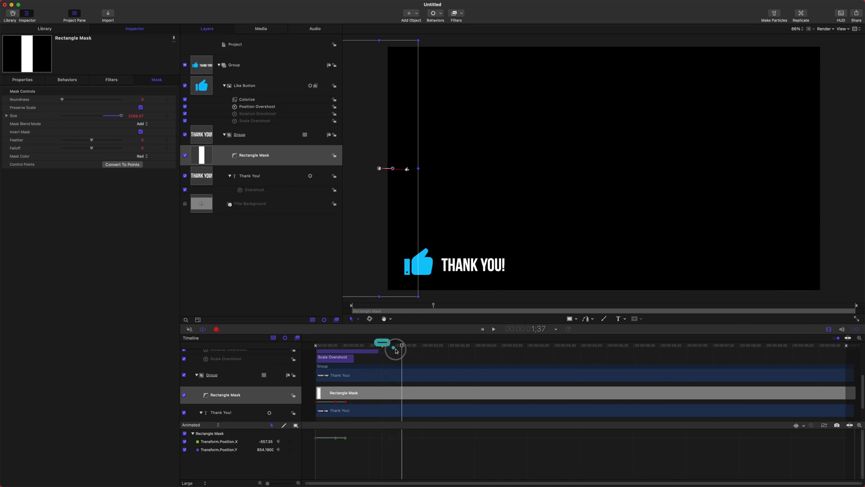
double_click(381, 345)
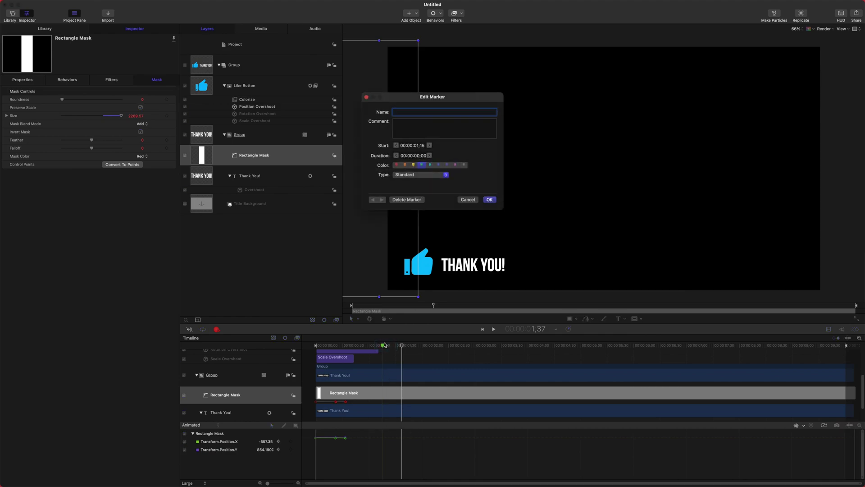
click(414, 174)
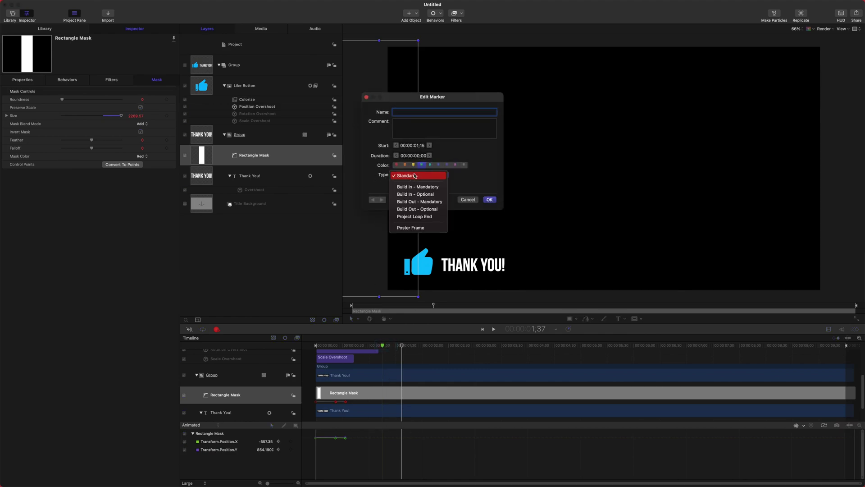
click(417, 194)
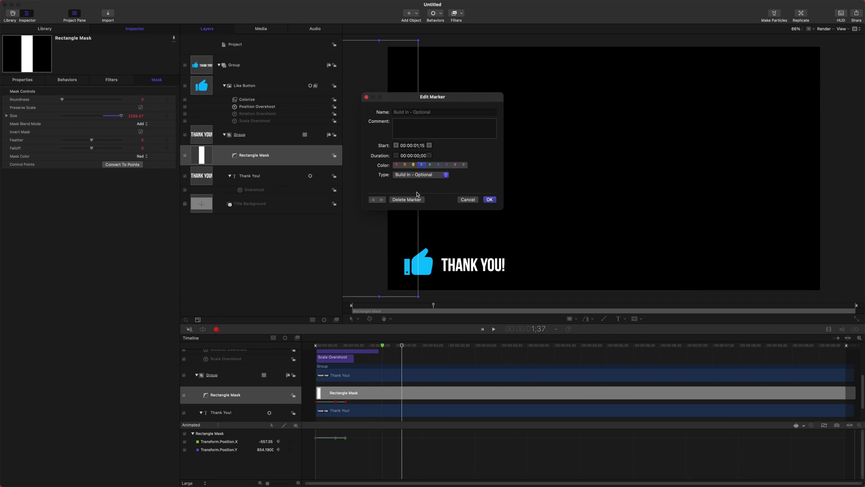
click(490, 200)
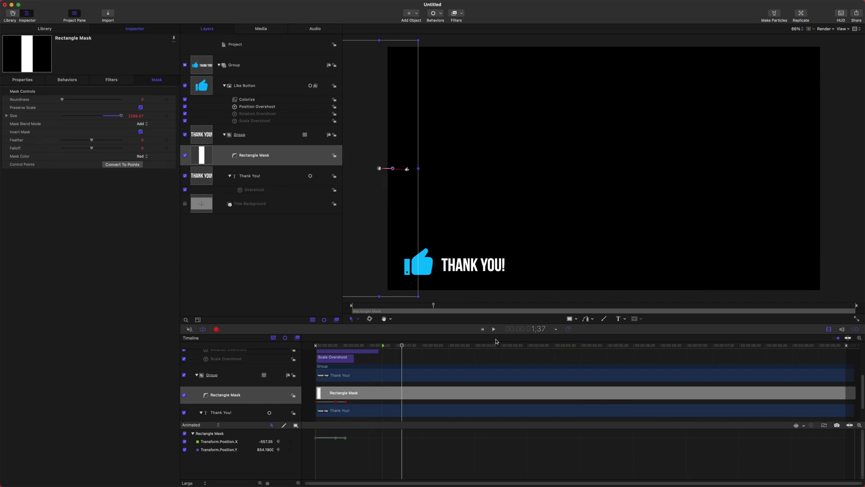
- Trim the ends of the main group and the rectangle mask to the project's last frame, 9;59
drag(495, 346, 819, 380)
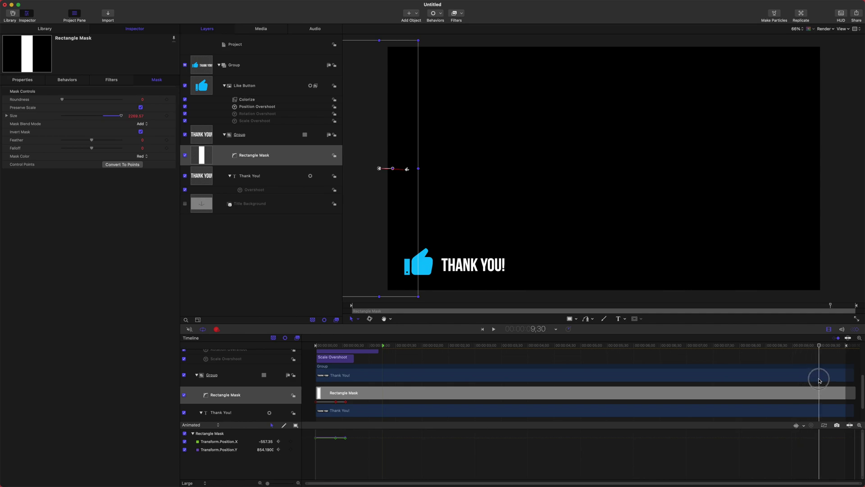
scroll(815, 380, up, 5)
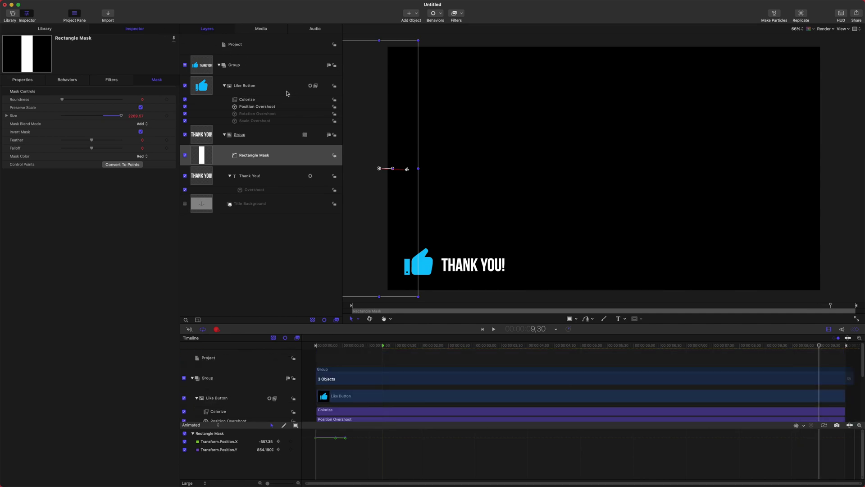
click(244, 72)
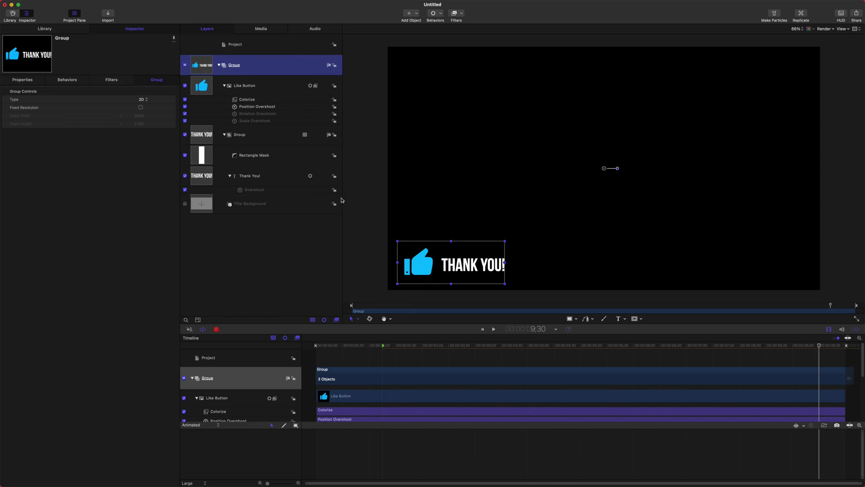
drag(833, 345, 862, 352)
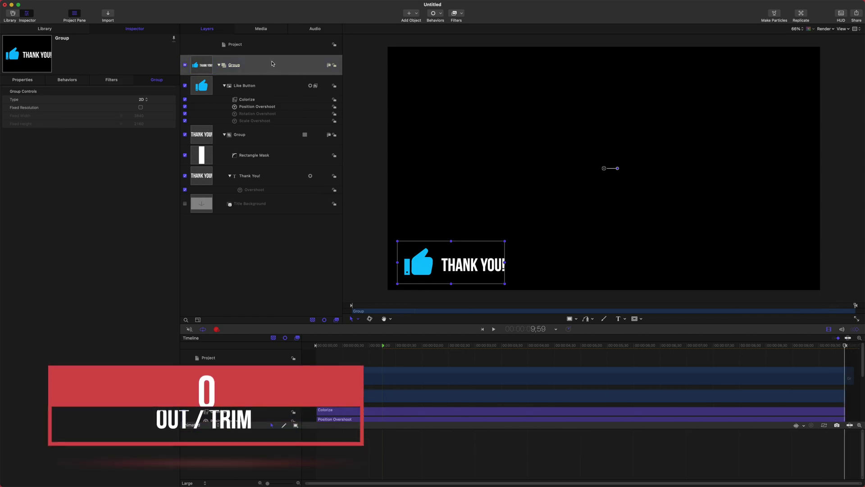
scroll(846, 395, down, 5)
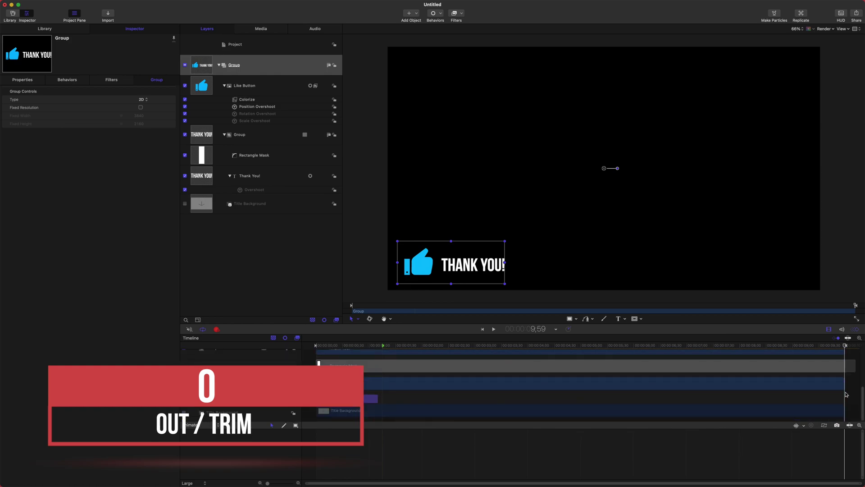
click(842, 367)
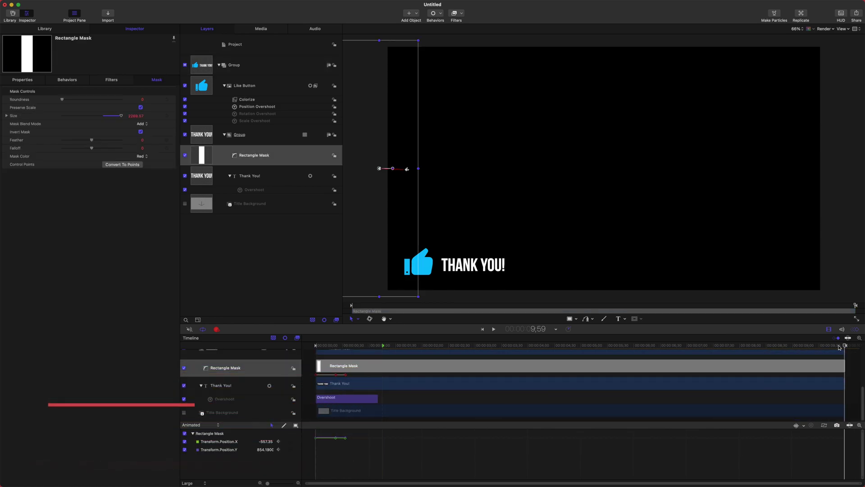
- Apply the Fade In/Fade Out basic motion behavior to the main group
drag(846, 346, 803, 346)
scroll(796, 376, up, 5)
click(253, 69)
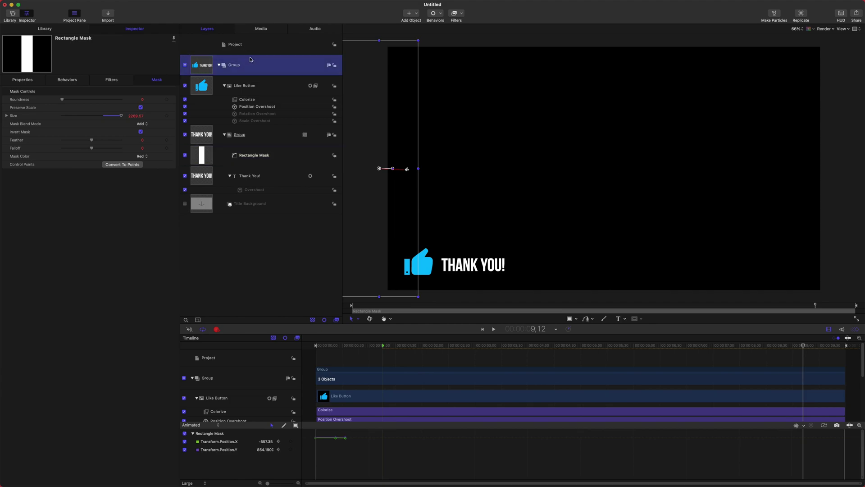
click(438, 14)
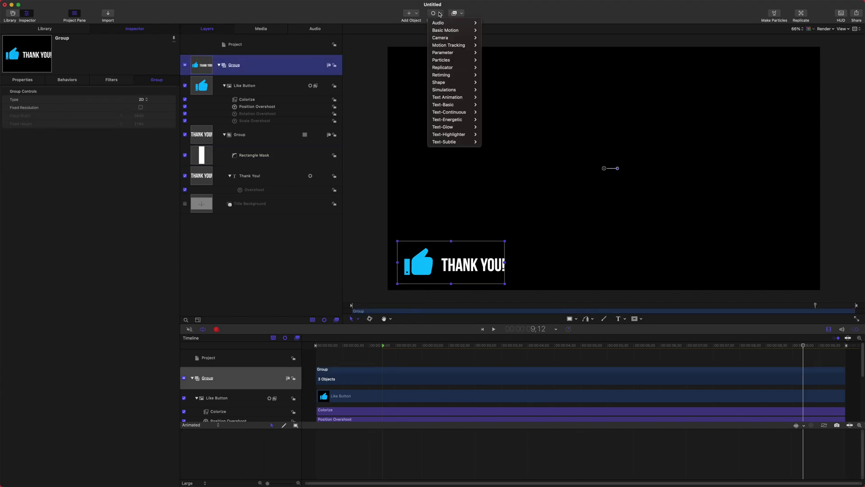
mouse_move(460, 32)
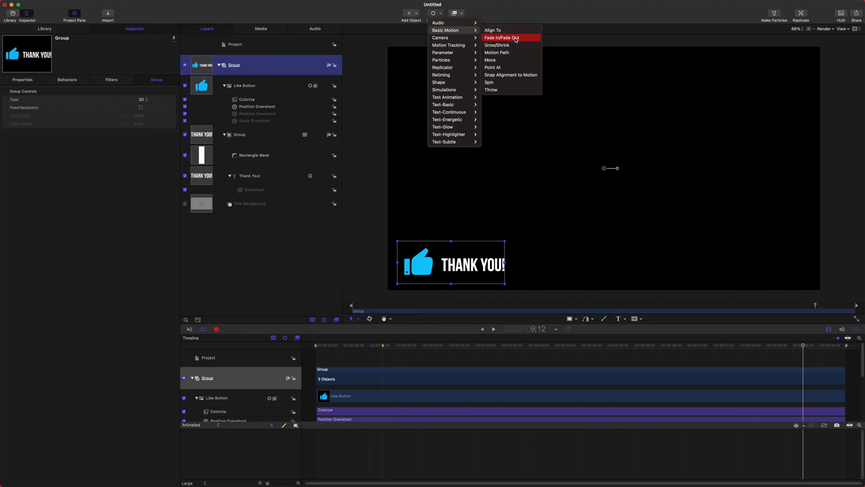
click(516, 38)
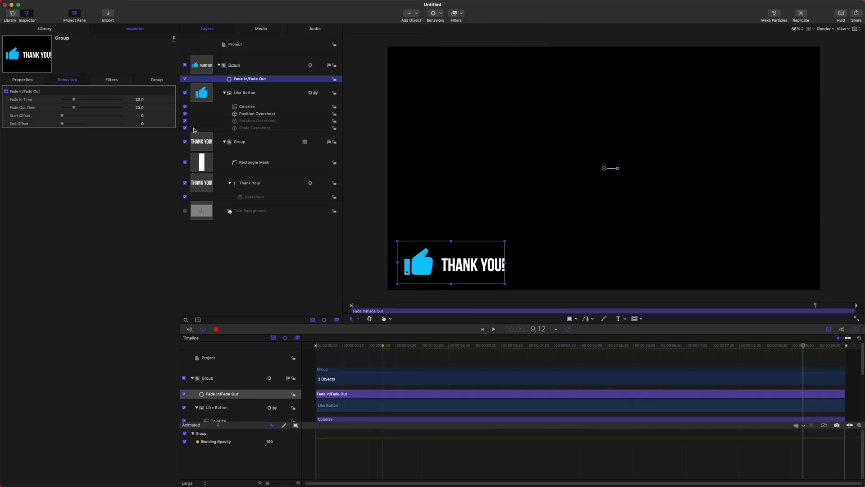
- Make the fade behavior start at about 9;15, set Fade In Time to 0 and Fade Out Time to 45, and play it
drag(356, 346, 387, 346)
drag(318, 395, 808, 394)
click(809, 345)
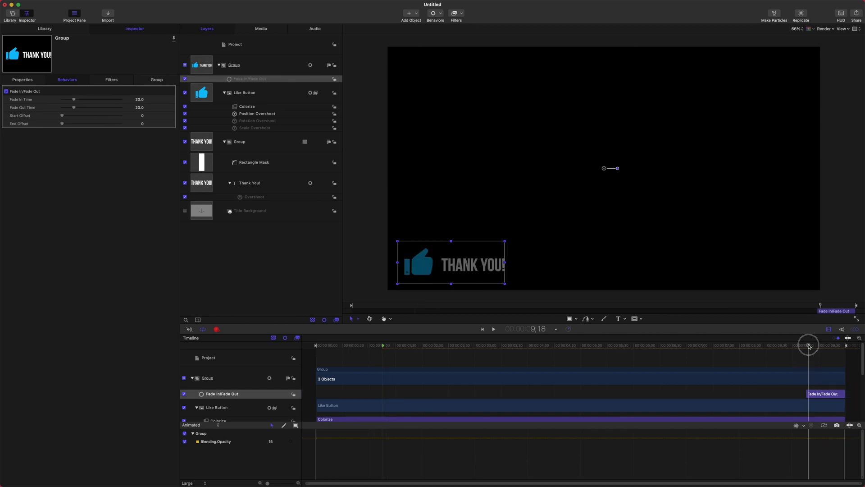
drag(75, 100, 58, 103)
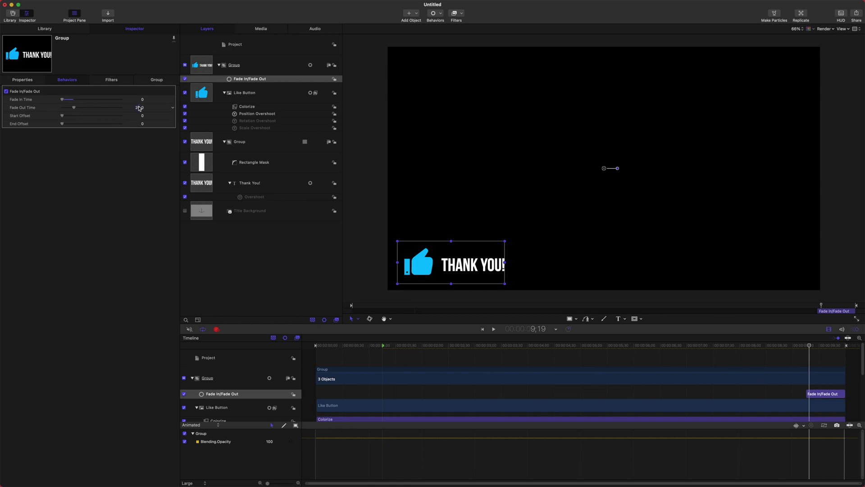
key(space)
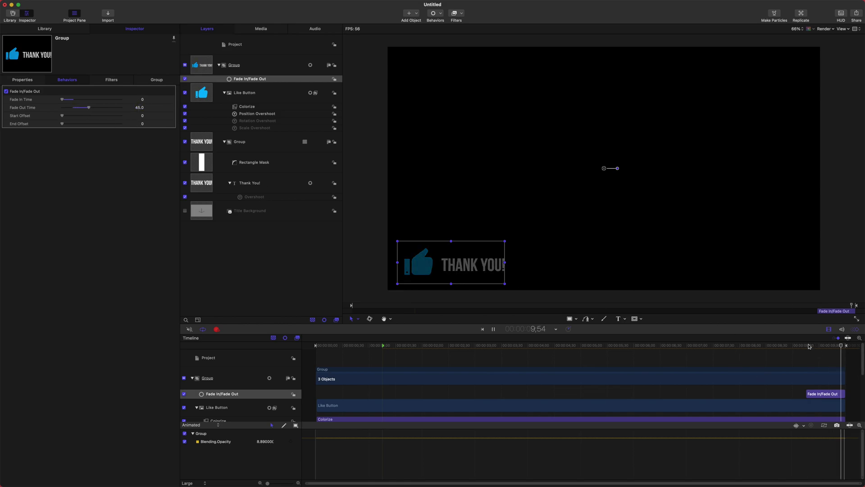
- Add a project marker at 9;14, just before the fade-out, and set its type to Build Out - Optional
mouse_move(809, 346)
mouse_down()
mouse_move(830, 345)
mouse_move(803, 347)
mouse_up()
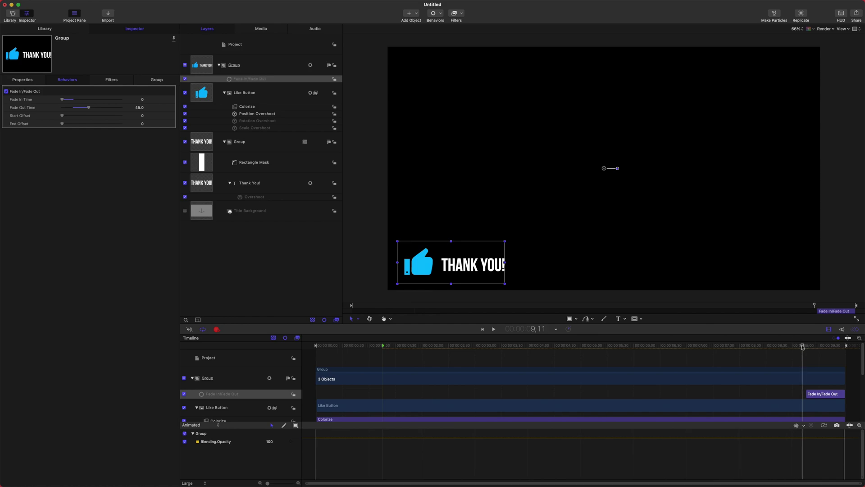
drag(802, 346, 802, 347)
key(shift+m)
double_click(806, 345)
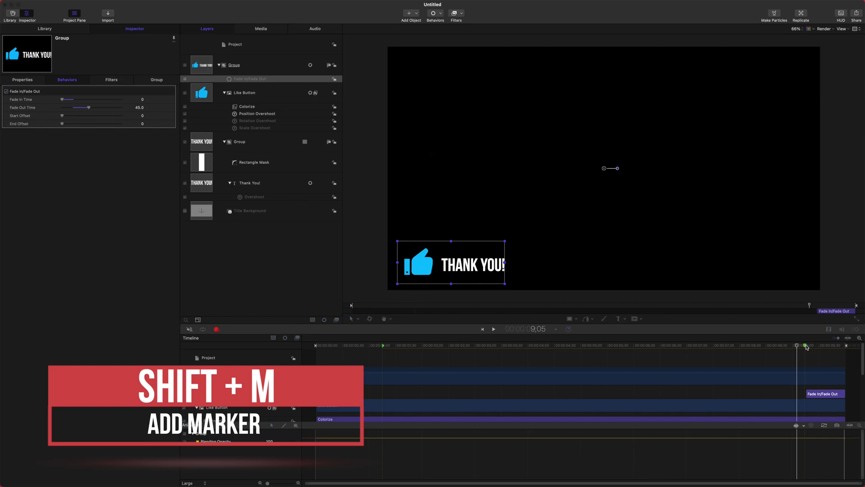
click(399, 176)
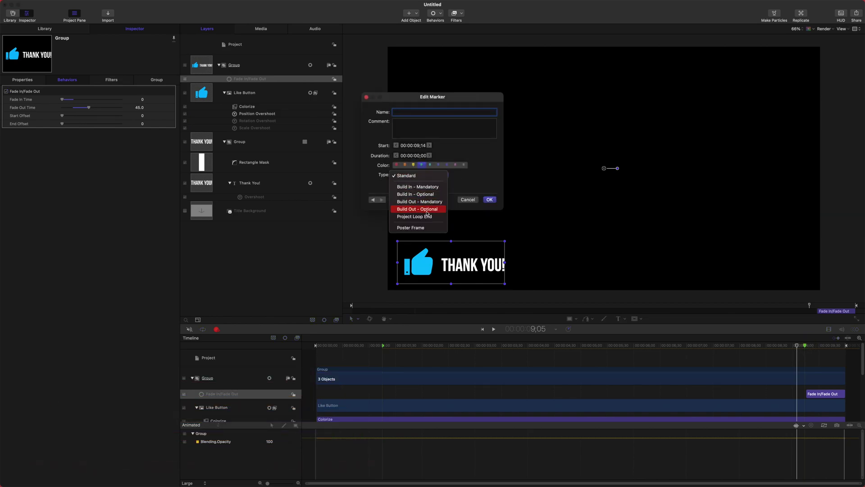
click(427, 213)
click(489, 200)
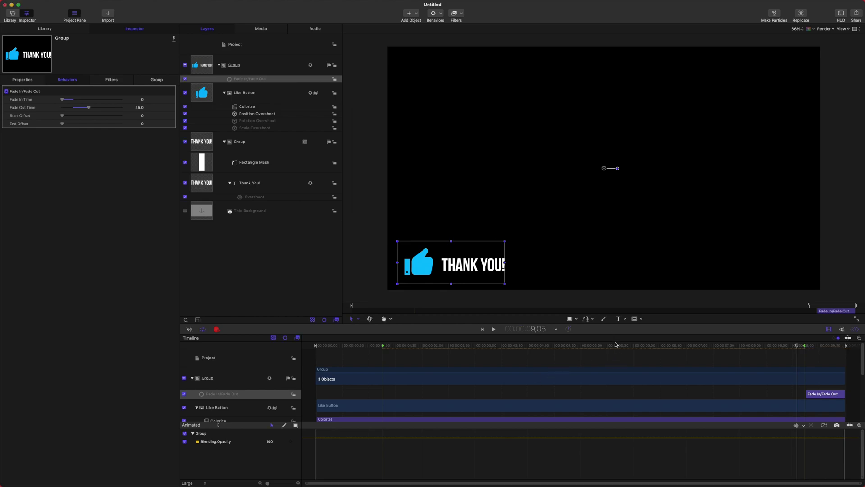
- Add a project marker at 4;38 and set its type to Poster Frame
drag(616, 344, 563, 345)
drag(558, 346, 547, 346)
double_click(562, 346)
click(407, 175)
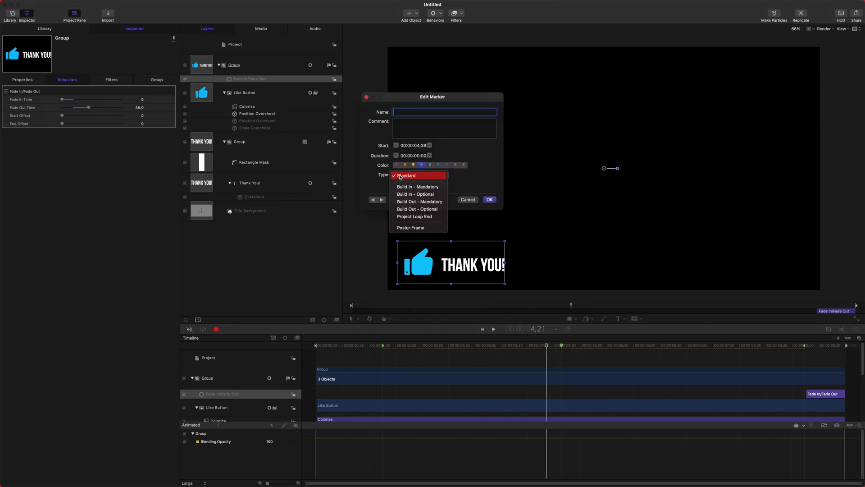
click(407, 227)
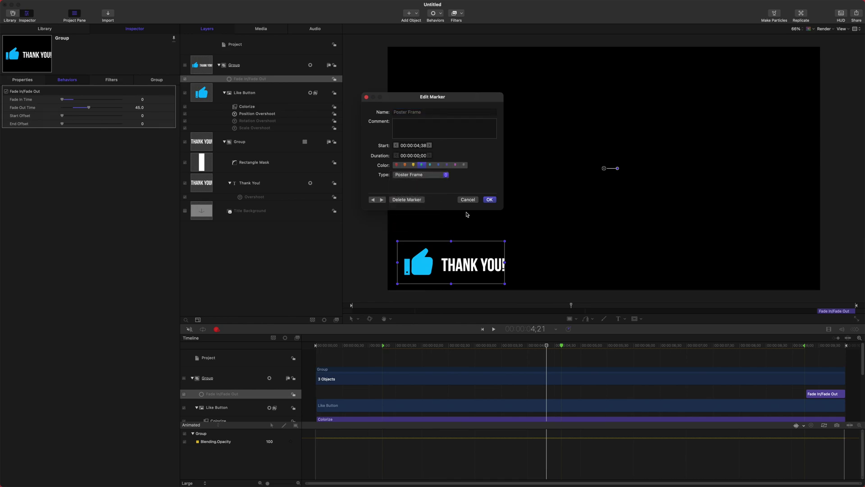
click(490, 200)
- Deselect everything and enable the Title Background layer
mouse_move(555, 348)
mouse_down()
mouse_move(651, 355)
mouse_move(572, 346)
mouse_move(452, 358)
mouse_move(539, 347)
mouse_up()
click(508, 297)
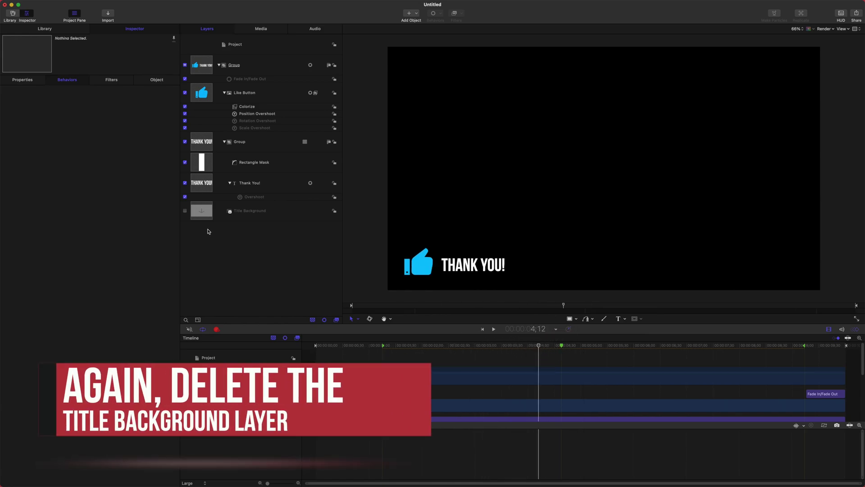
click(185, 211)
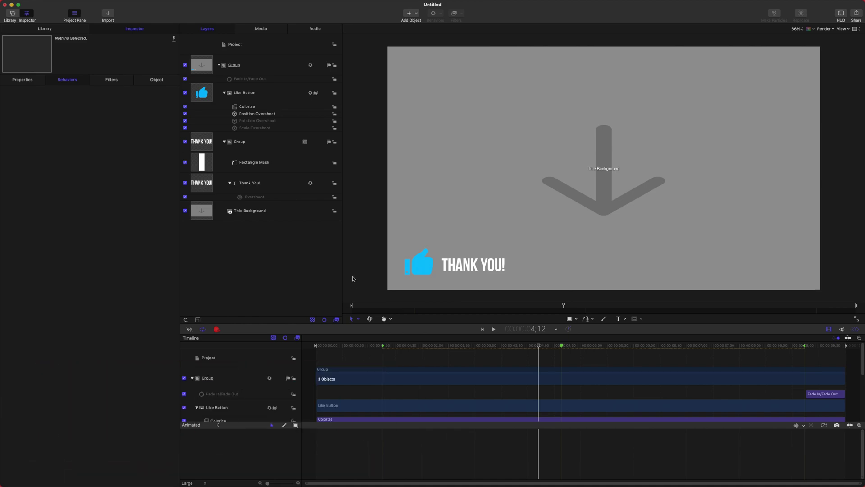
- Publish the title template as LIKE BUTTON Tutorial in the Tutorials category, with no theme
key(super+s)
text(L)
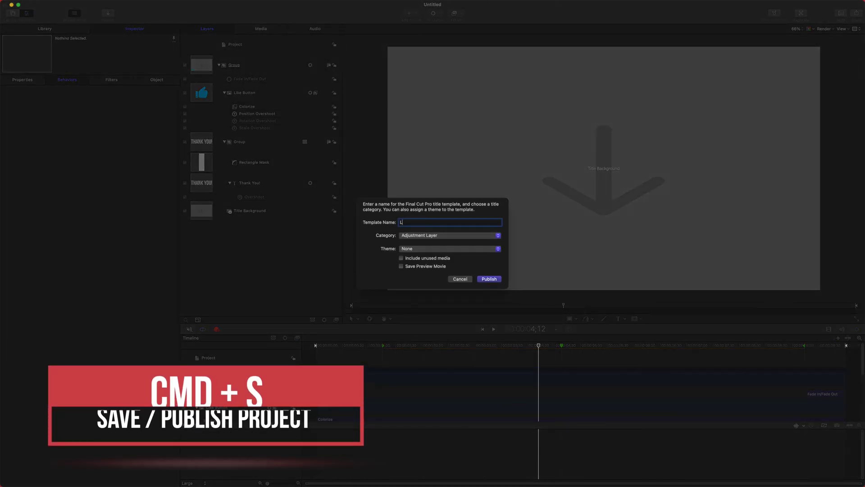
text(IKE BUTTON)
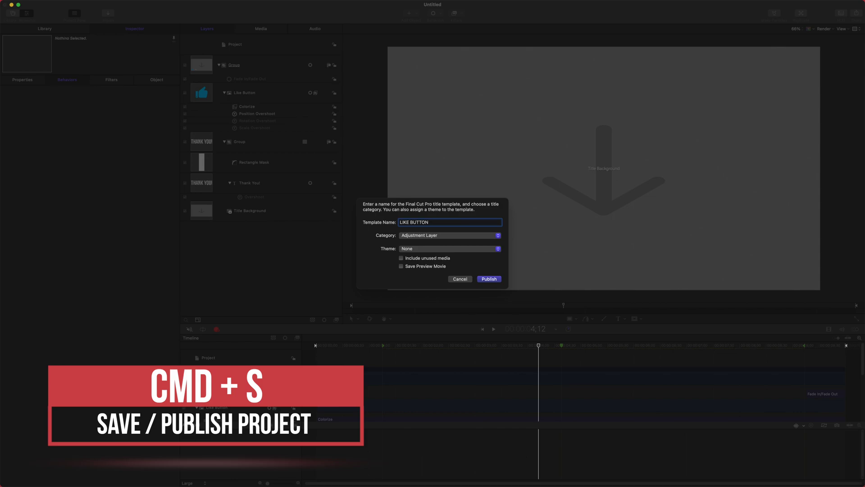
text( Tutorial)
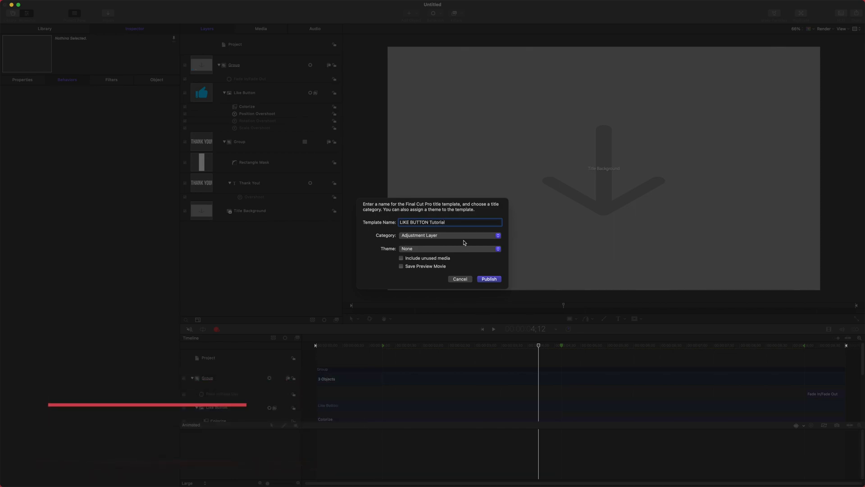
click(417, 239)
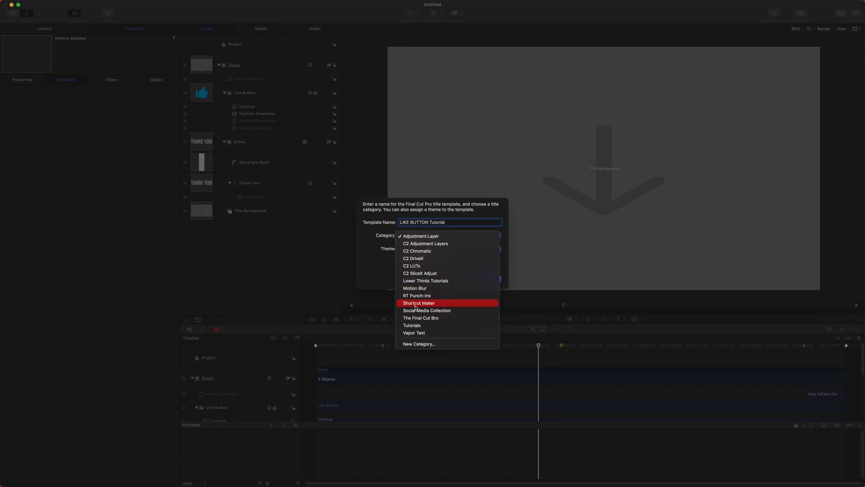
click(420, 326)
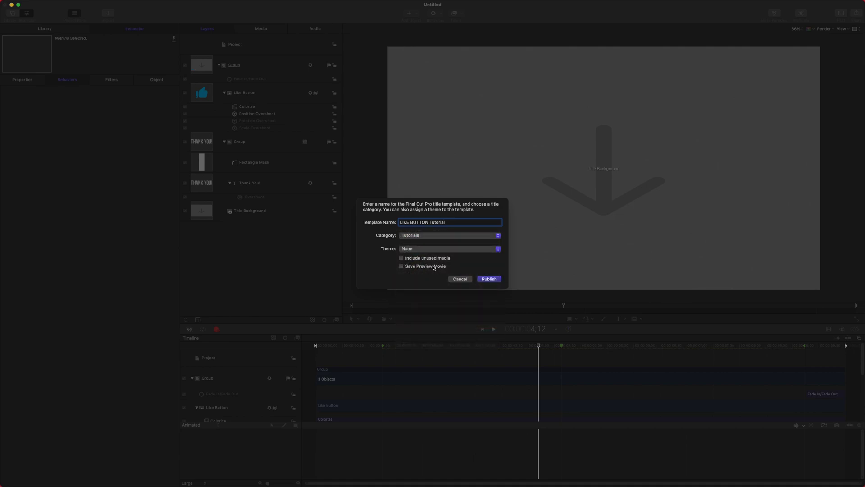
click(489, 279)
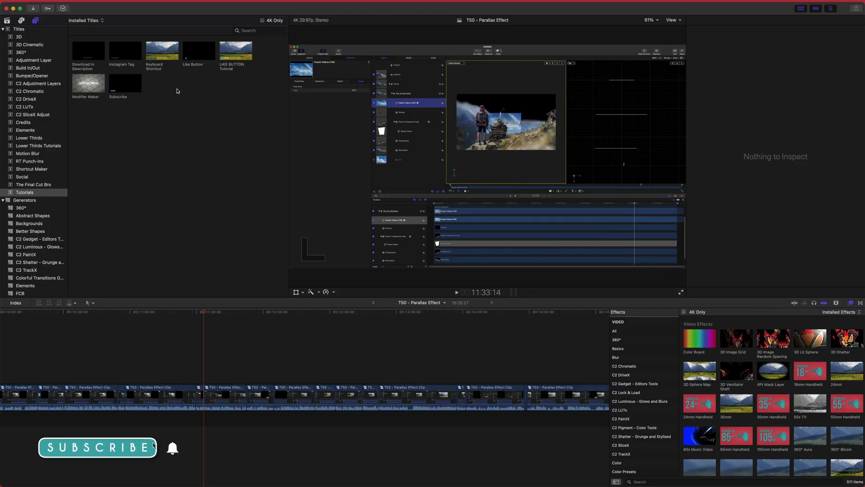
click(205, 48)
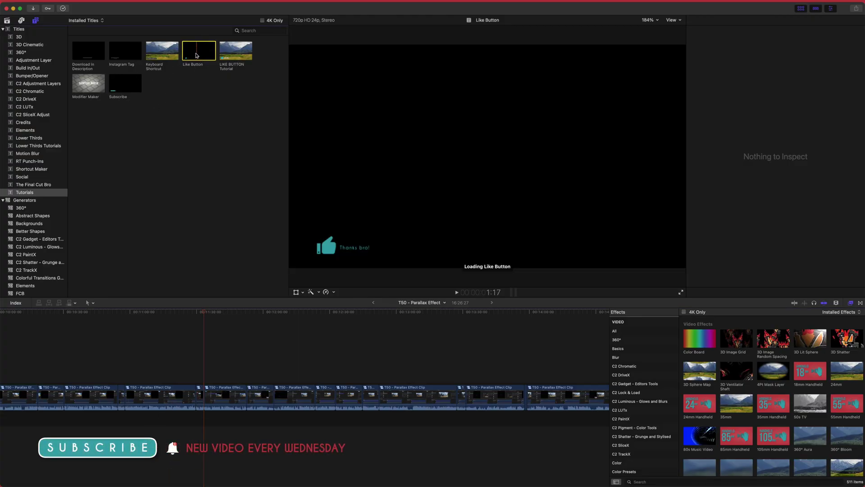
drag(195, 53, 205, 360)
key(super+equal)
key(super+equal)
key(super+equal)
click(226, 378)
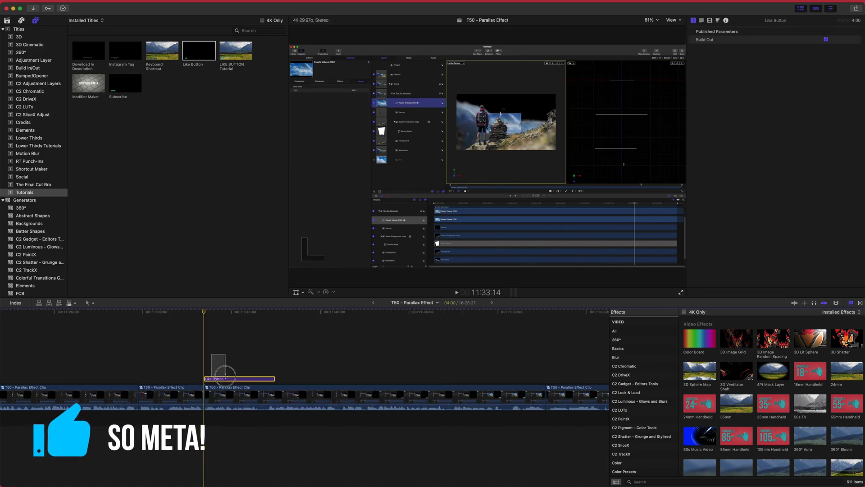
key(BackSpace)
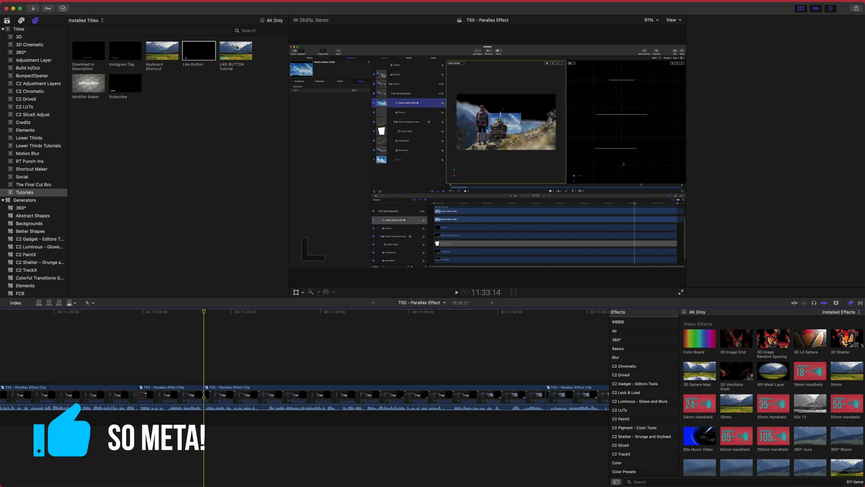
- Place the LIKE BUTTON Tutorial title above the Final Cut Pro clip at 11:33:14 and play through it
drag(236, 50, 205, 375)
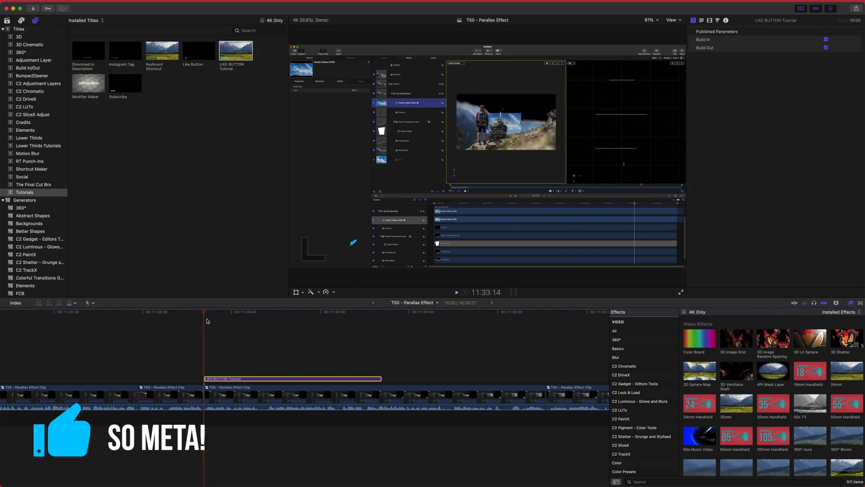
click(192, 315)
key(space)
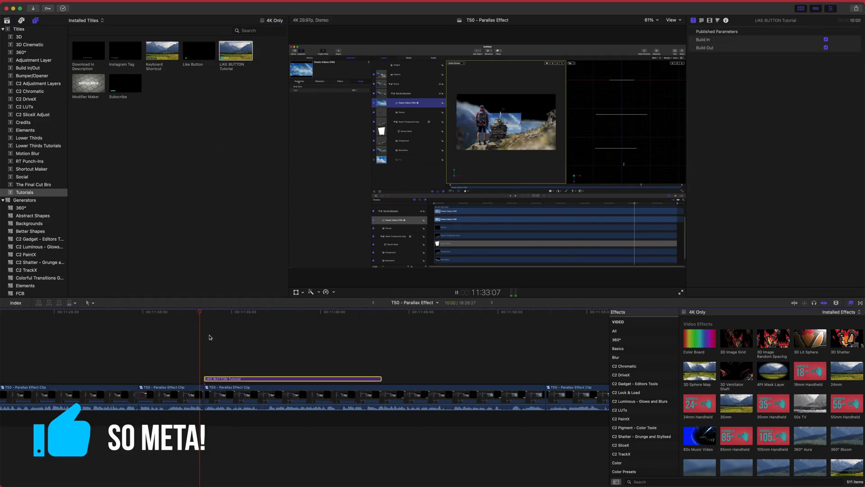
key(space)
key(F10)
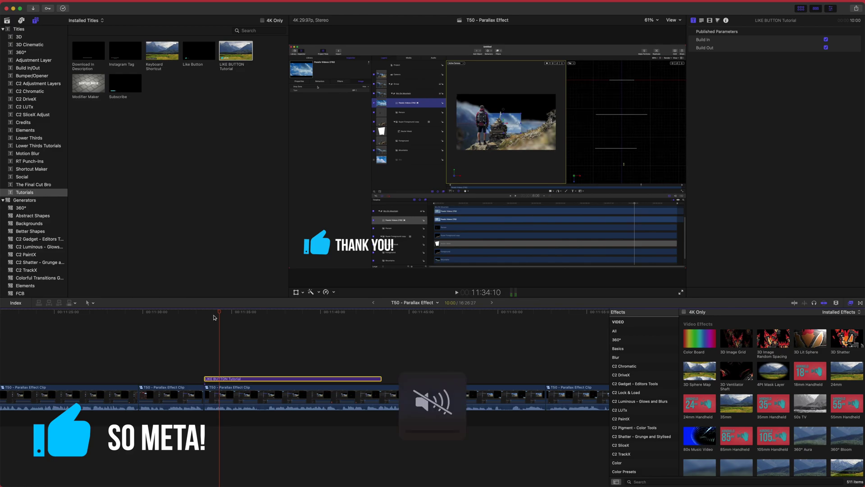
click(183, 314)
key(space)
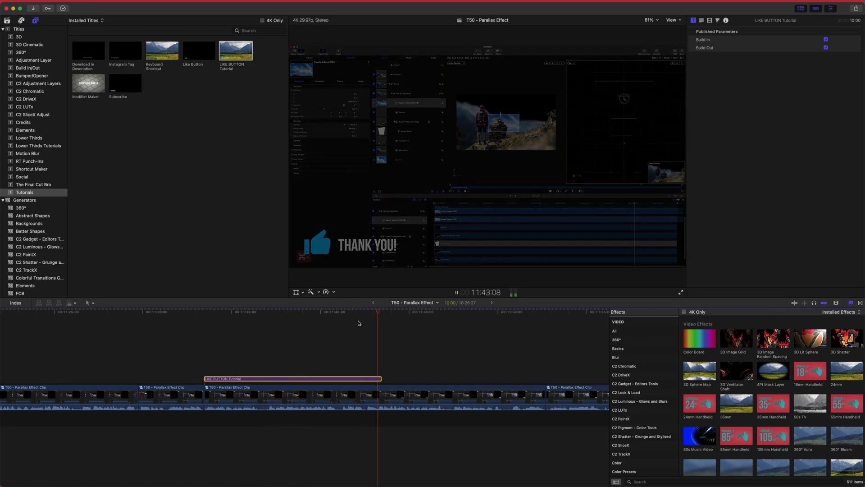
- Scrub over the final seconds of the placed title to examine how it and the footage beneath fade out
key(space)
click(356, 312)
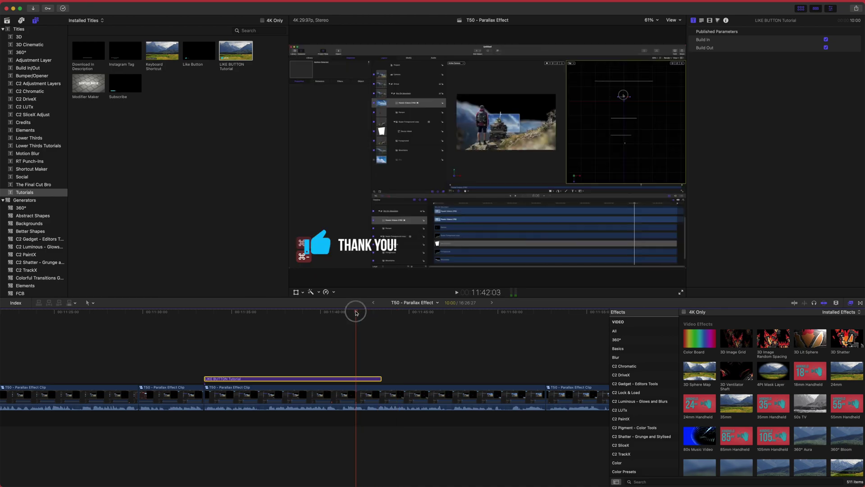
drag(356, 312, 355, 313)
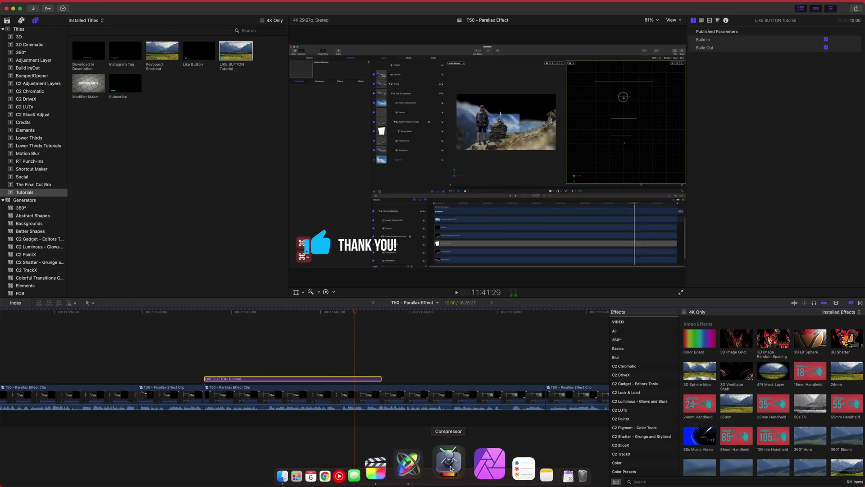
drag(366, 312, 382, 312)
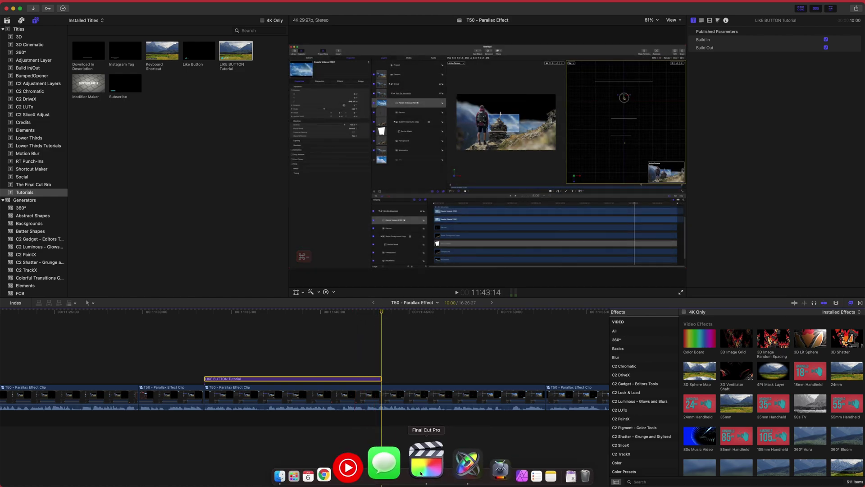
- Switch to Motion, create a new group and move the Title Background layer into it
click(439, 464)
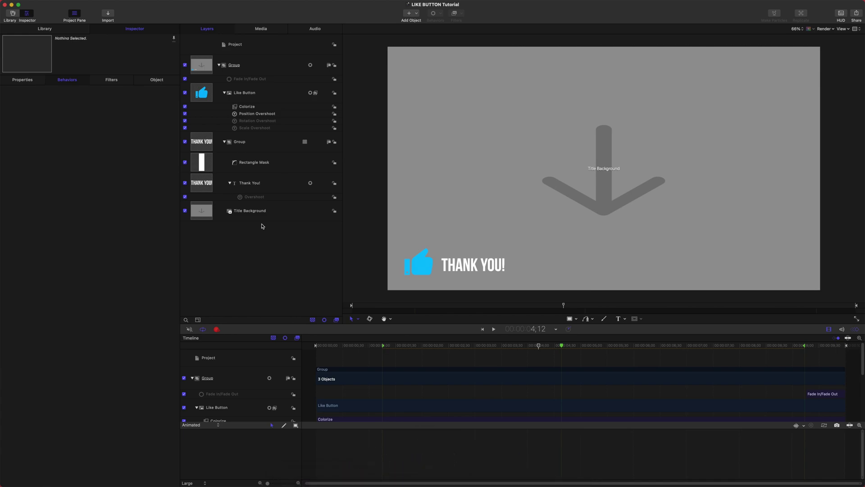
drag(218, 221, 222, 221)
right_click(239, 252)
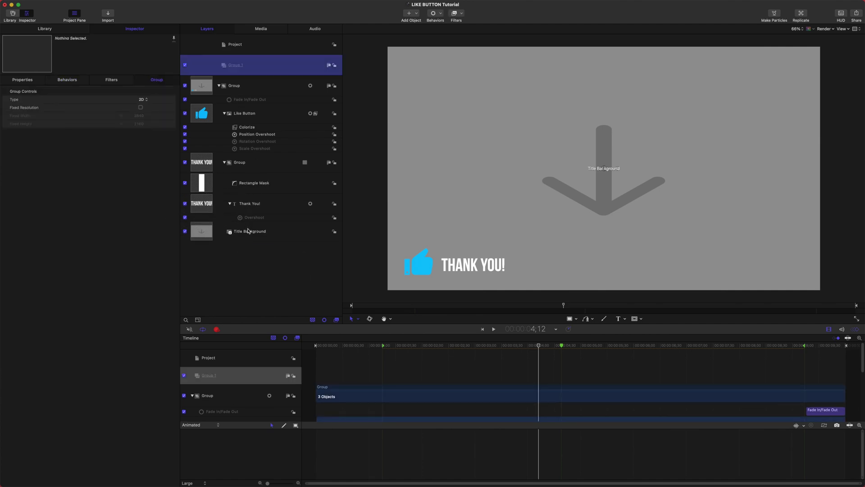
drag(248, 231, 234, 74)
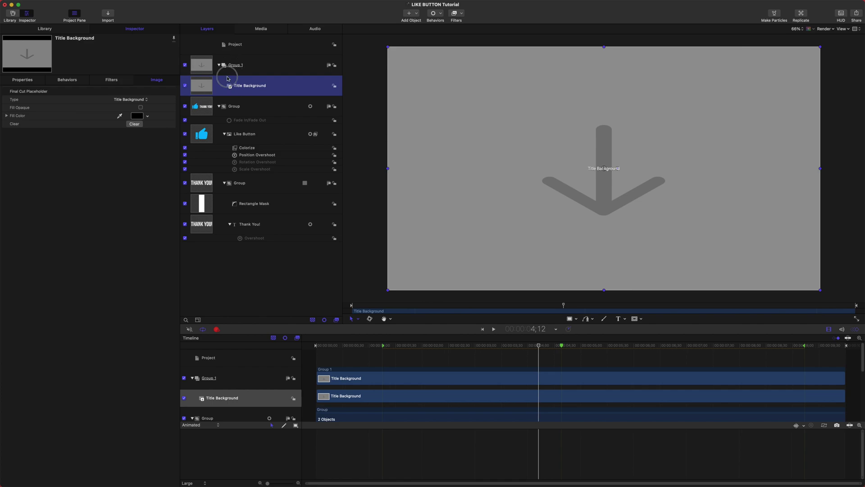
- Collapse both groups, place the Title Background group beneath the like button group, and scrub the start of the animation
click(219, 106)
click(218, 67)
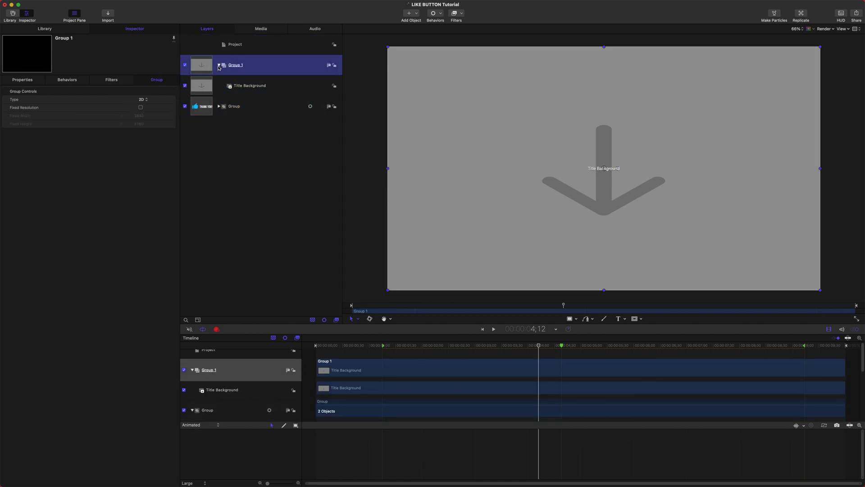
click(219, 67)
mouse_move(219, 68)
mouse_down()
mouse_move(203, 70)
mouse_move(213, 58)
mouse_up()
click(276, 107)
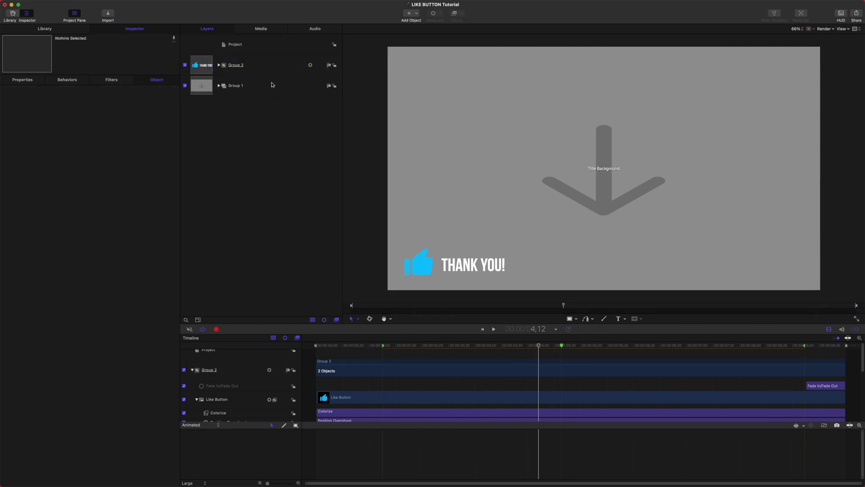
click(273, 86)
drag(416, 346, 364, 310)
click(271, 218)
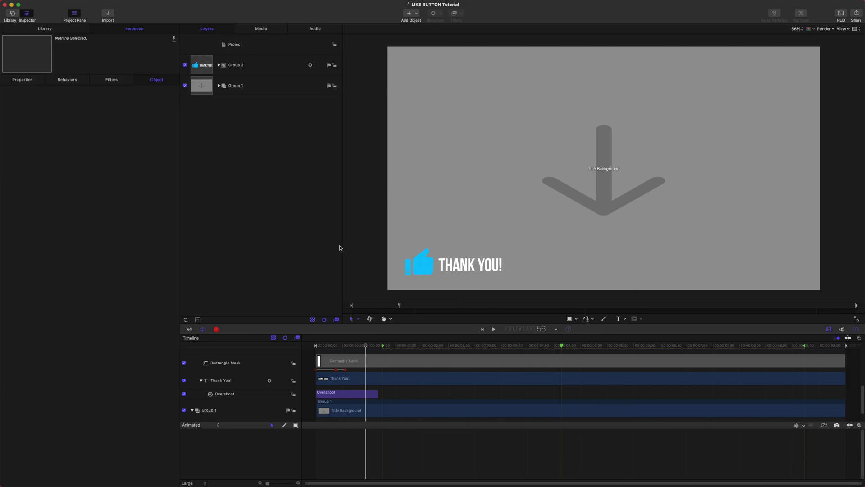
- Switch to Final Cut Pro, delete the placed title and add a fresh LIKE BUTTON Tutorial title above the clip
click(435, 466)
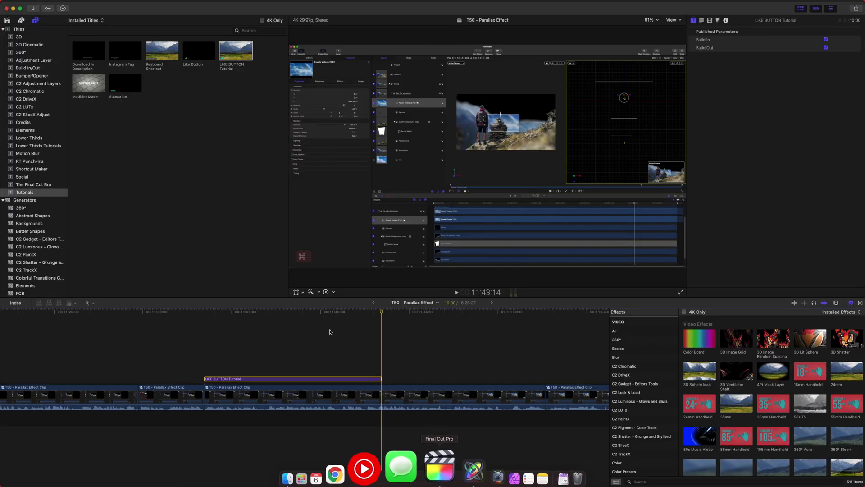
drag(308, 318, 320, 382)
key(Delete)
mouse_move(250, 51)
mouse_down()
mouse_move(240, 108)
mouse_move(315, 377)
mouse_up()
- Scrub through the new title to its end and check that only the graphic fades out over the footage
click(328, 310)
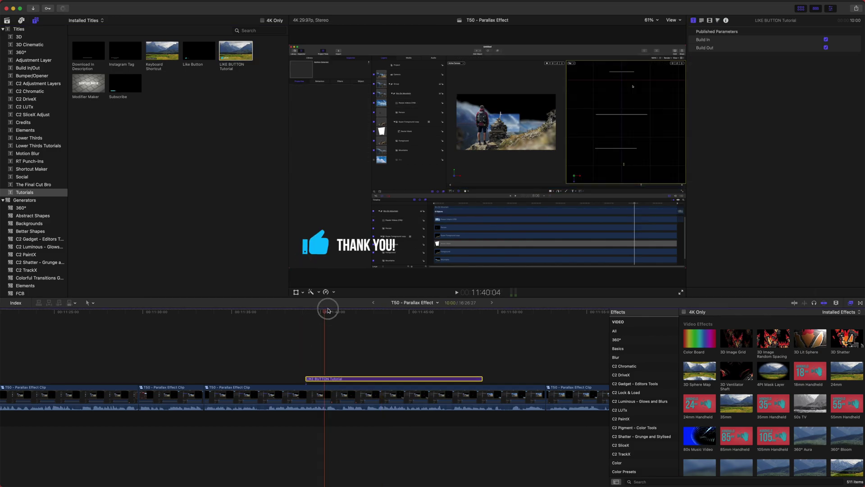
drag(327, 310, 474, 317)
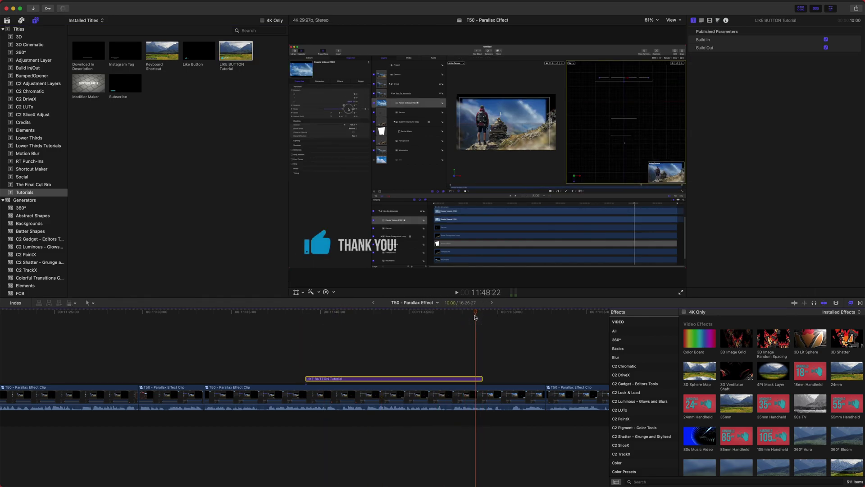
key(space)
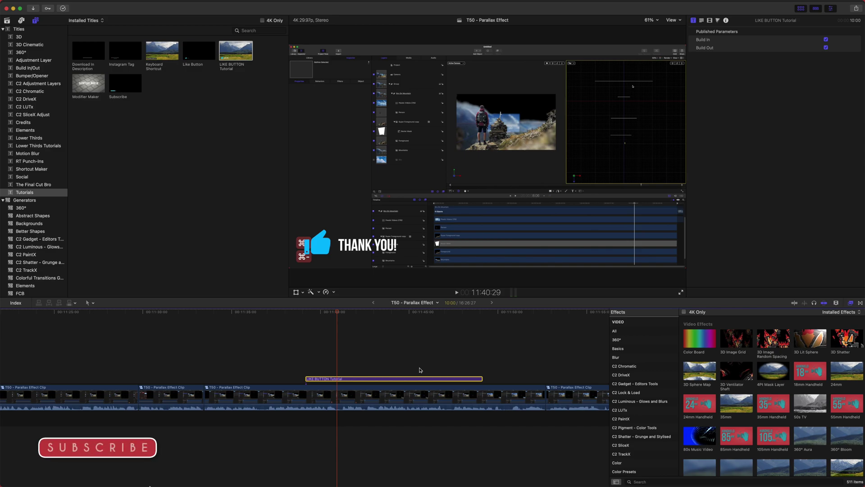